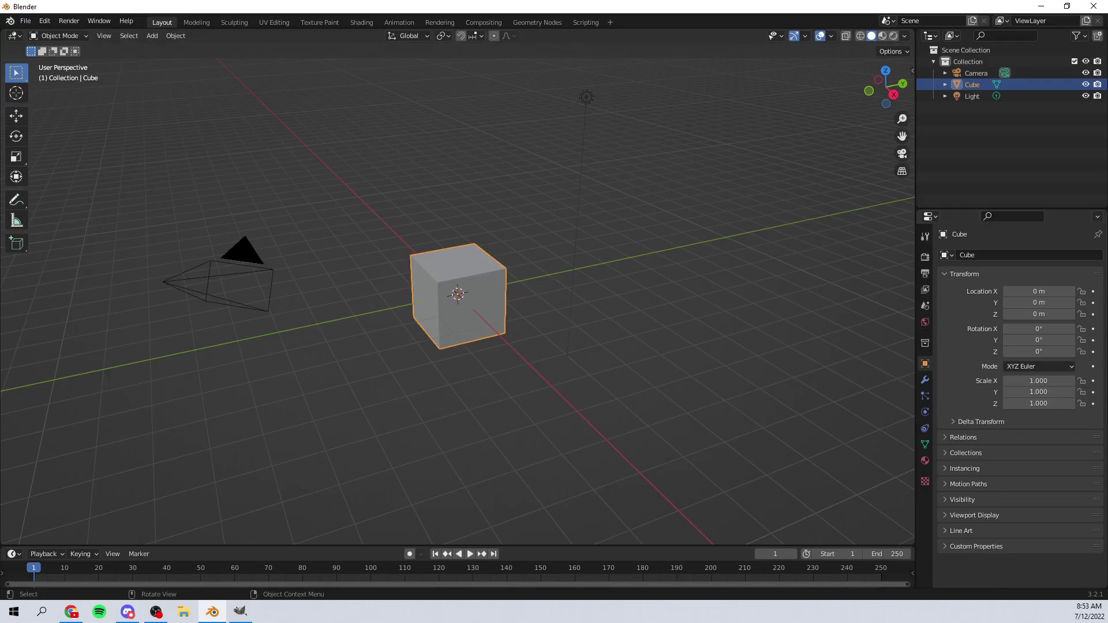
pyautogui.click(127, 611)
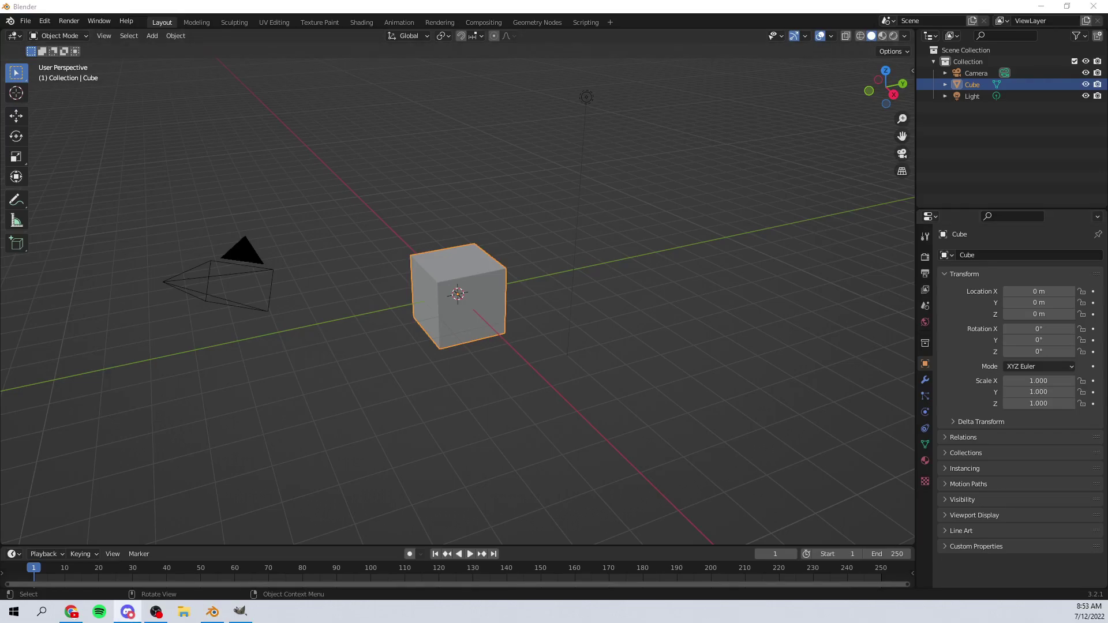
pyautogui.hotkey('alt', 'Tab')
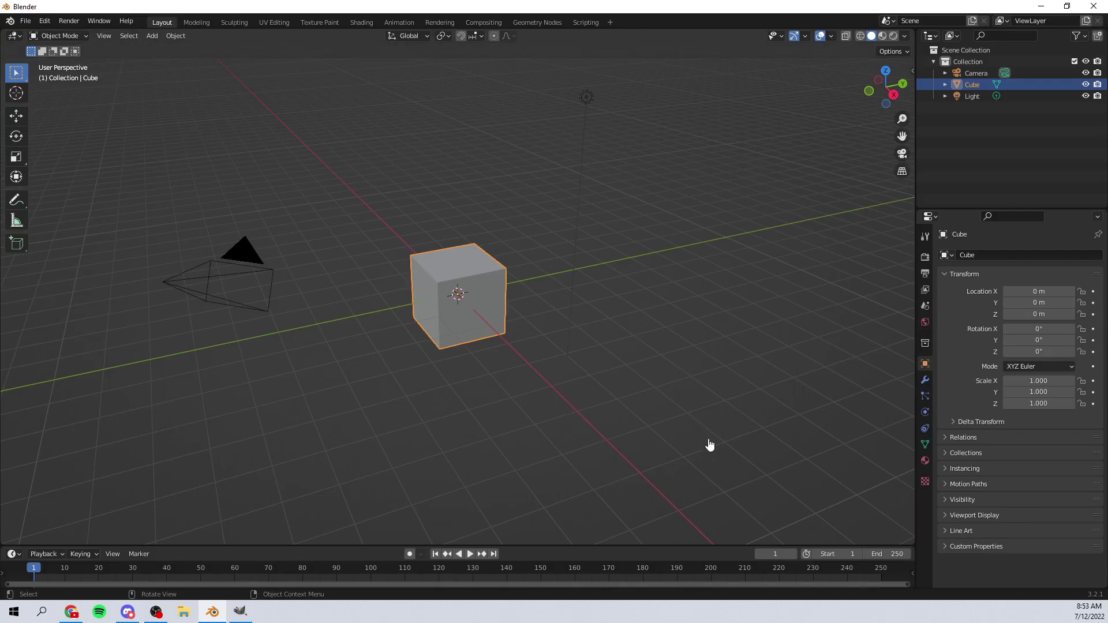
# Delete the default cube, camera and light, and add a new camera in front view.
pyautogui.moveTo(709, 447); pyautogui.dragTo(243, 136)
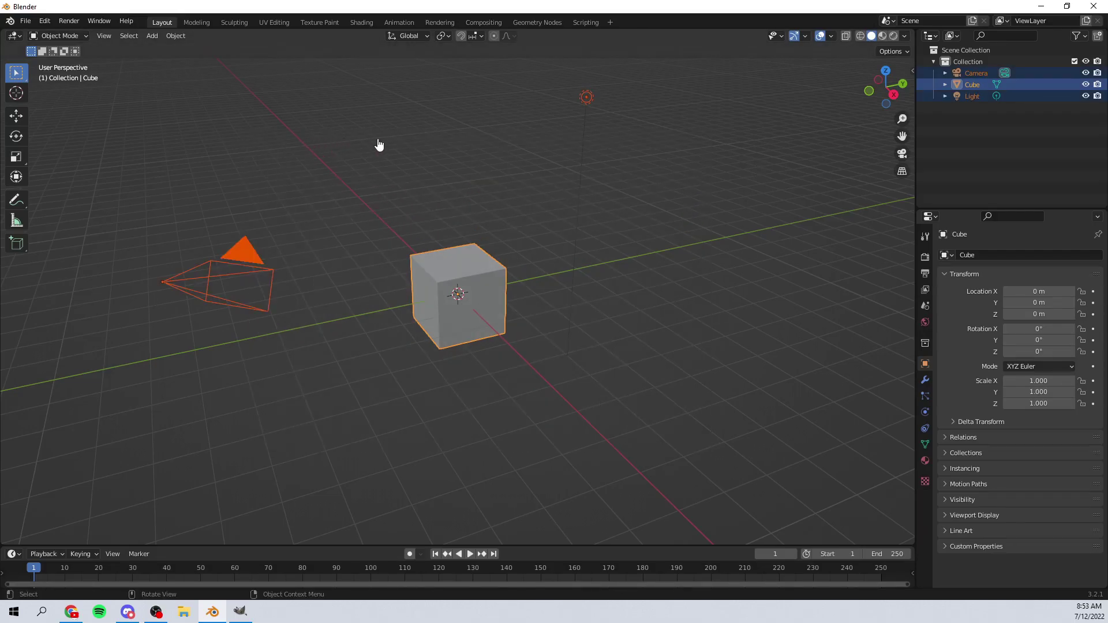
pyautogui.press('Delete')
pyautogui.press('KP_1')
pyautogui.hotkey('shift', 'a')
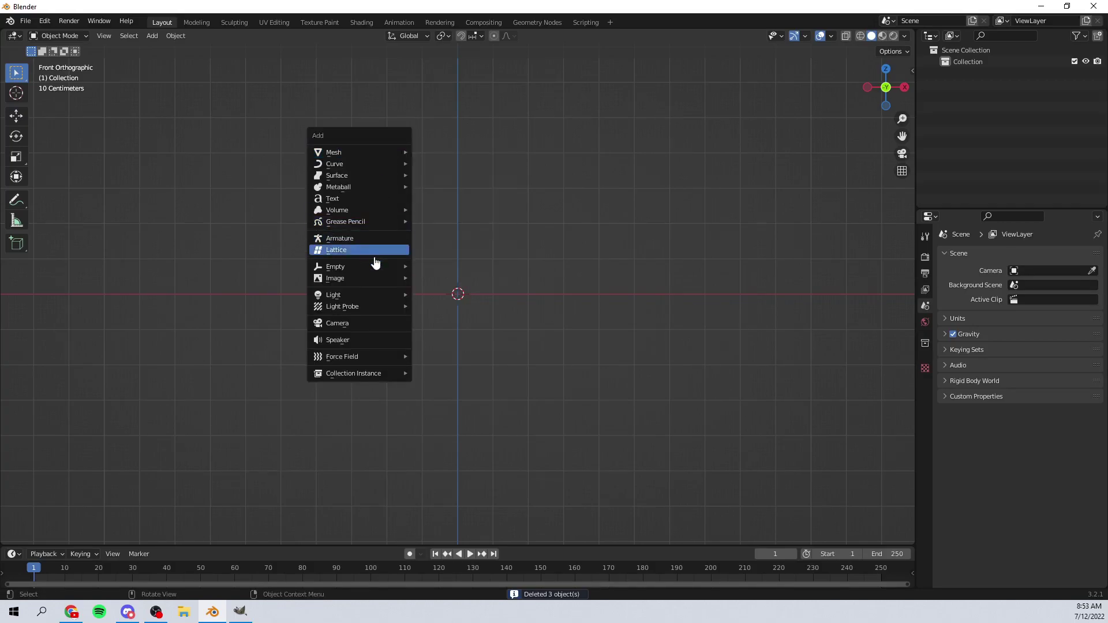
pyautogui.click(396, 323)
# Move the camera about -8.65 m along the global Y axis and look through it.
pyautogui.moveTo(496, 277); pyautogui.dragTo(539, 250, button='middle')
pyautogui.press('g')
pyautogui.press('y')
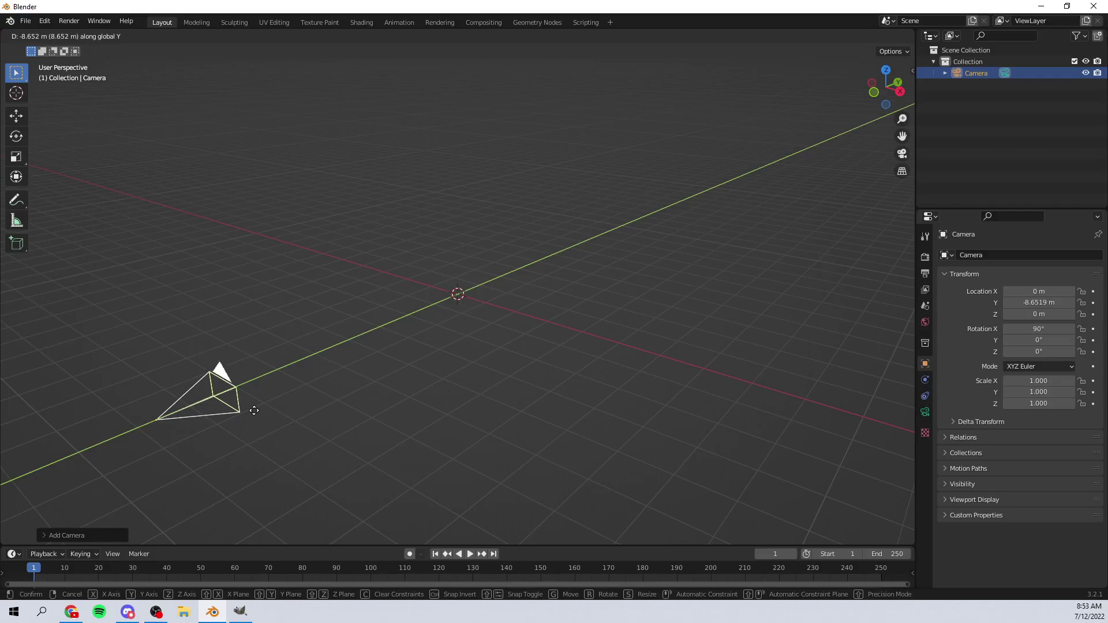
pyautogui.click(254, 410)
pyautogui.press('KP_0')
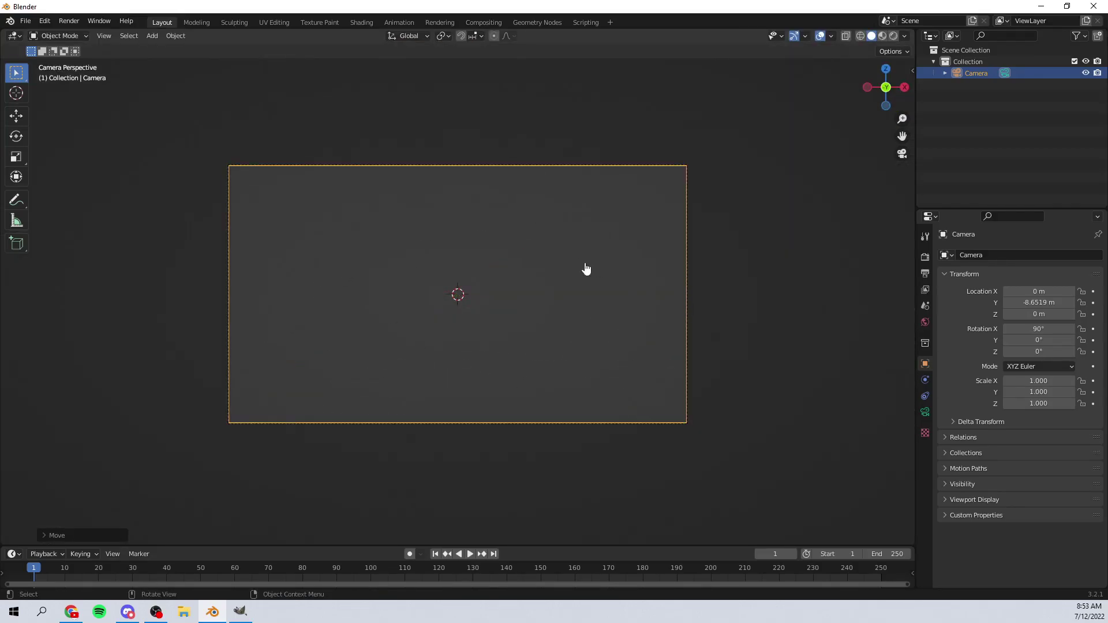
# Set the output resolution to 500 x 500 px for a square camera frame.
pyautogui.click(128, 613)
pyautogui.click(926, 274)
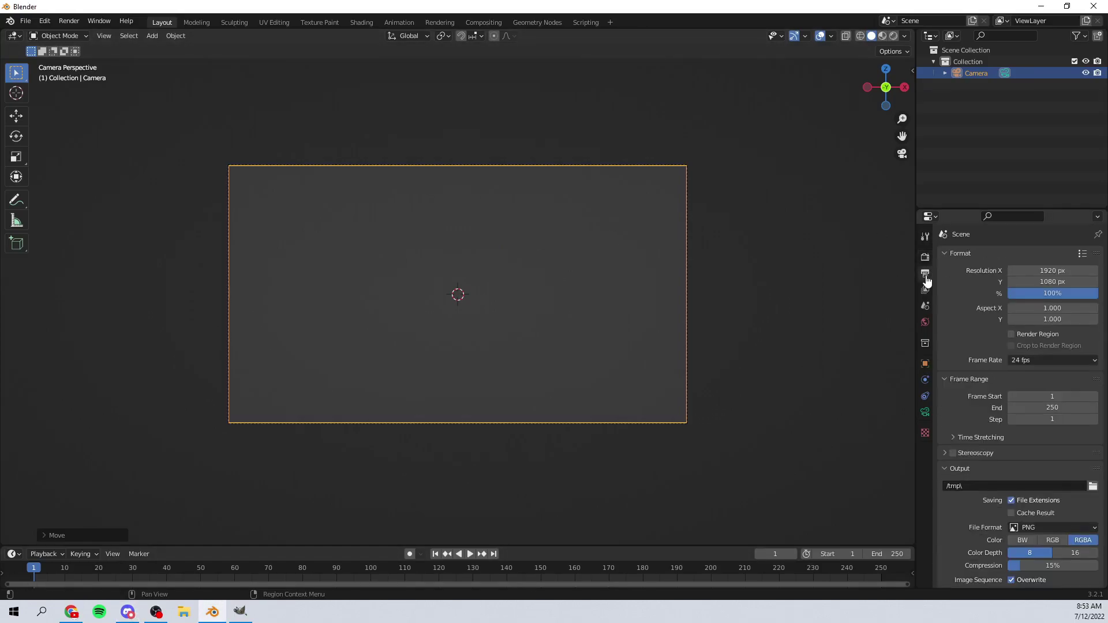
pyautogui.click(1052, 270)
pyautogui.write('10')
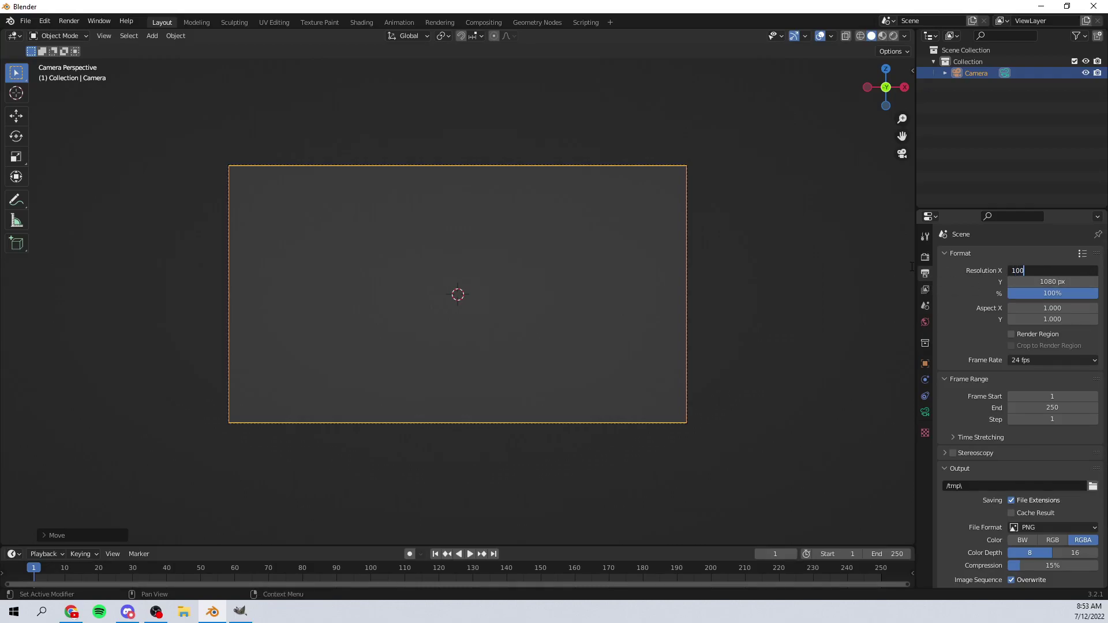
pyautogui.click(1051, 282)
pyautogui.write('500')
pyautogui.press('Return')
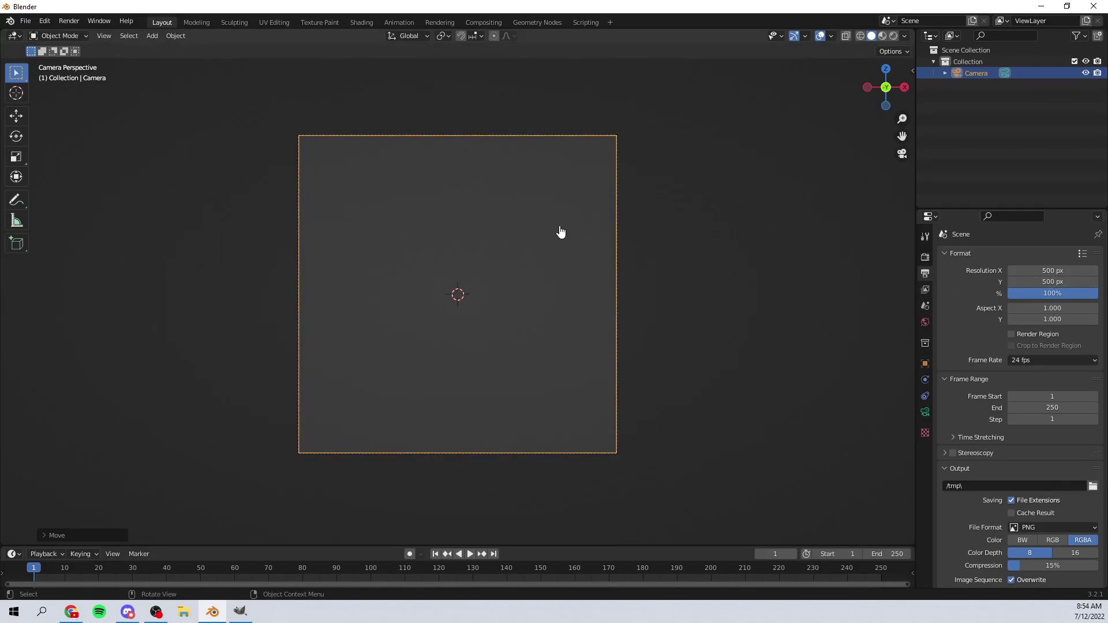
# Add a plane rotated 90° about X and scaled by about 3.3 so it covers the whole camera frame.
pyautogui.hotkey('shift', 'a')
pyautogui.moveTo(405, 51)
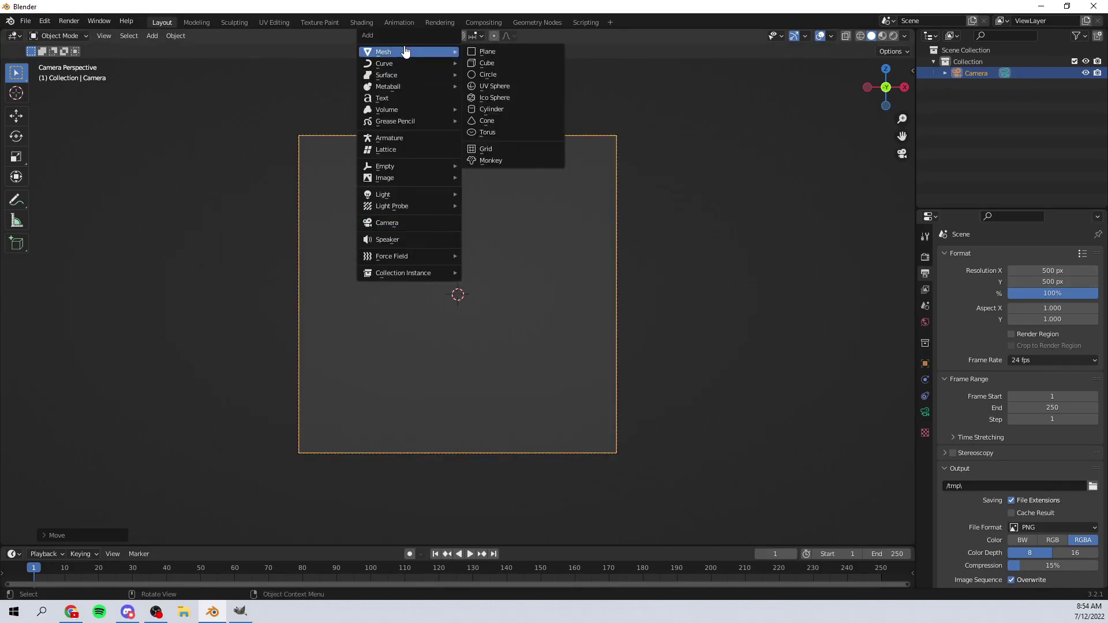
pyautogui.click(547, 51)
pyautogui.write('rx')
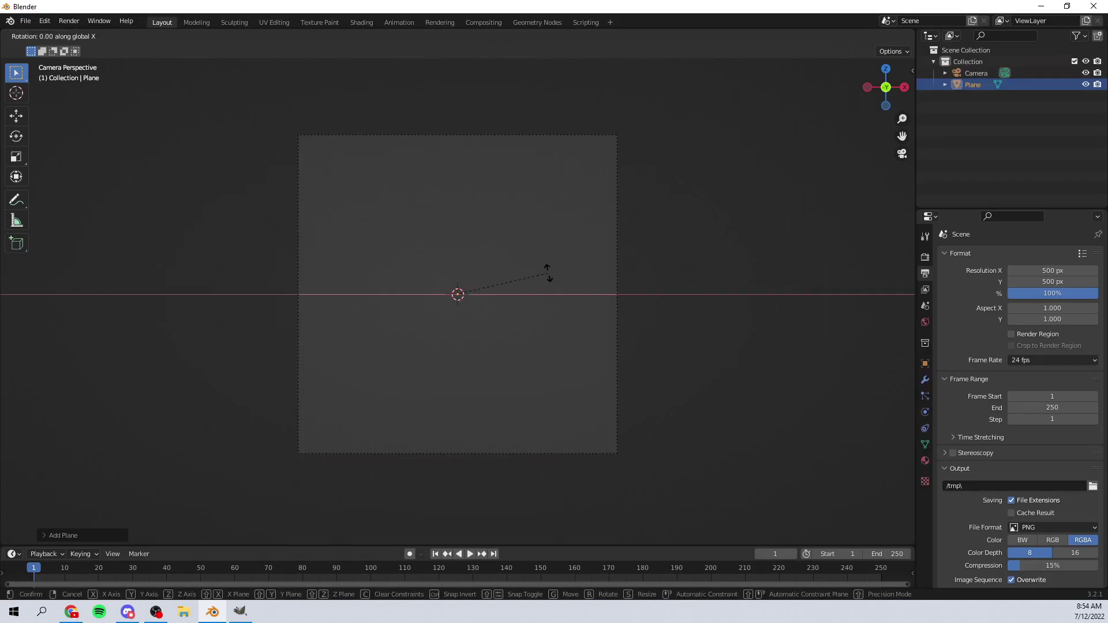
pyautogui.write('90')
pyautogui.press('Return')
pyautogui.press('s')
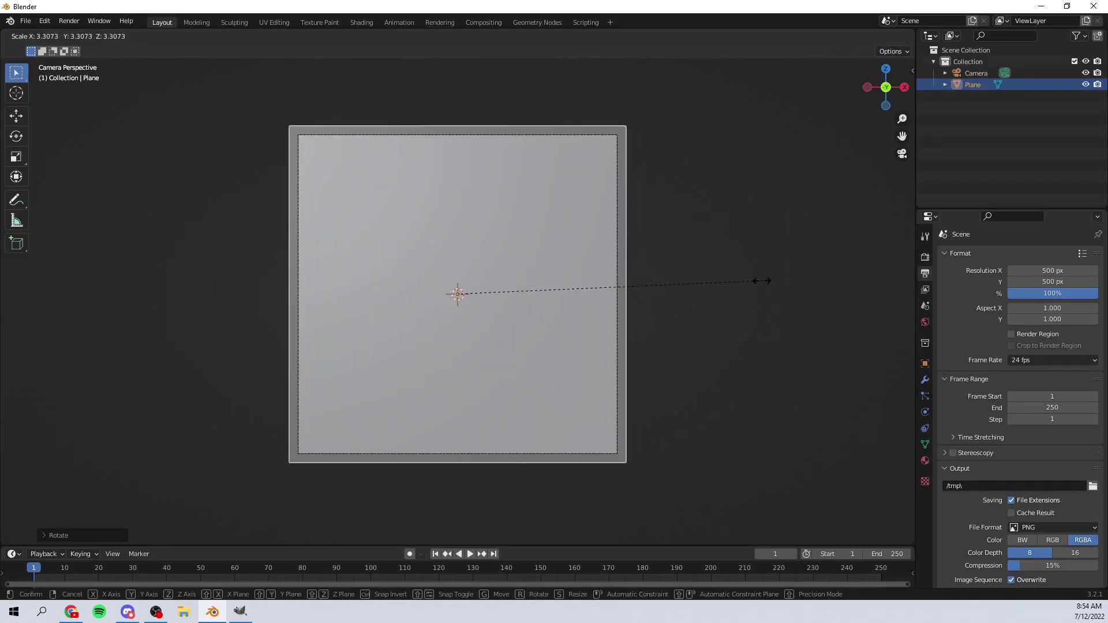
pyautogui.click(763, 285)
# Assign the existing material named Material to the plane and change its surface shader to Emission.
pyautogui.click(927, 461)
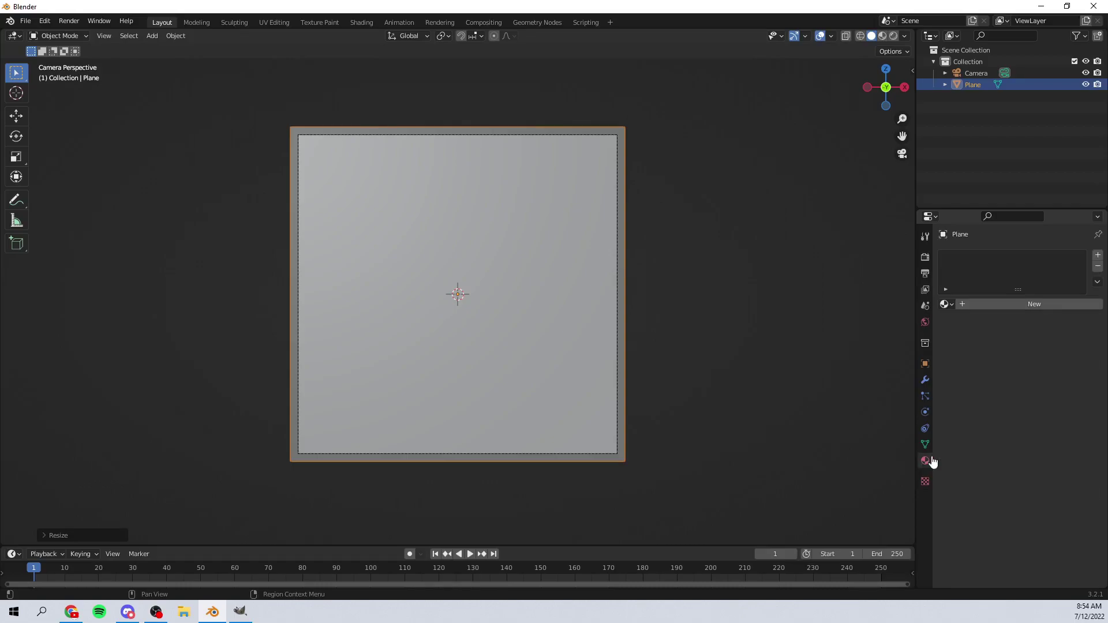
pyautogui.click(946, 305)
pyautogui.click(951, 319)
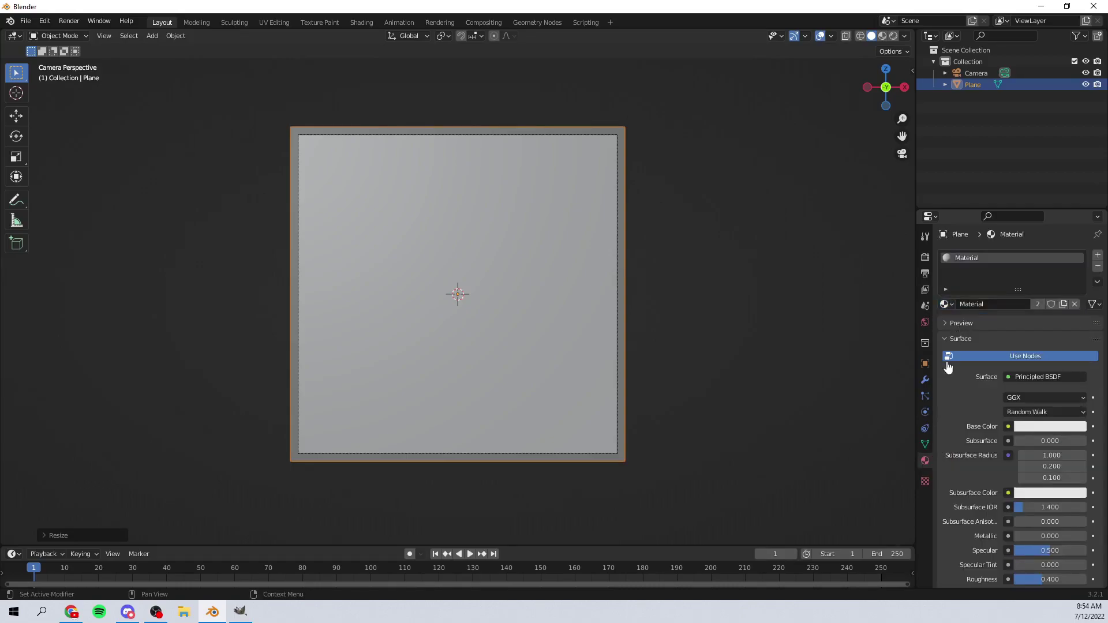
pyautogui.click(1045, 378)
pyautogui.click(970, 159)
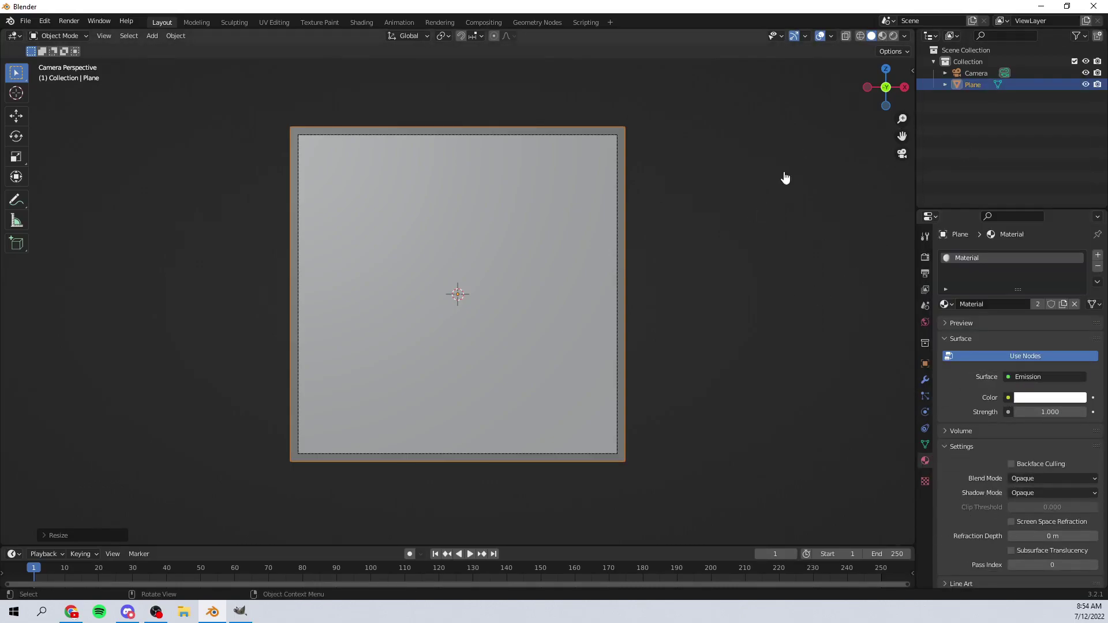
# Show the viewport in Material Preview shading and set the color management view transform to Standard.
pyautogui.click(882, 35)
pyautogui.click(907, 184)
pyautogui.click(925, 257)
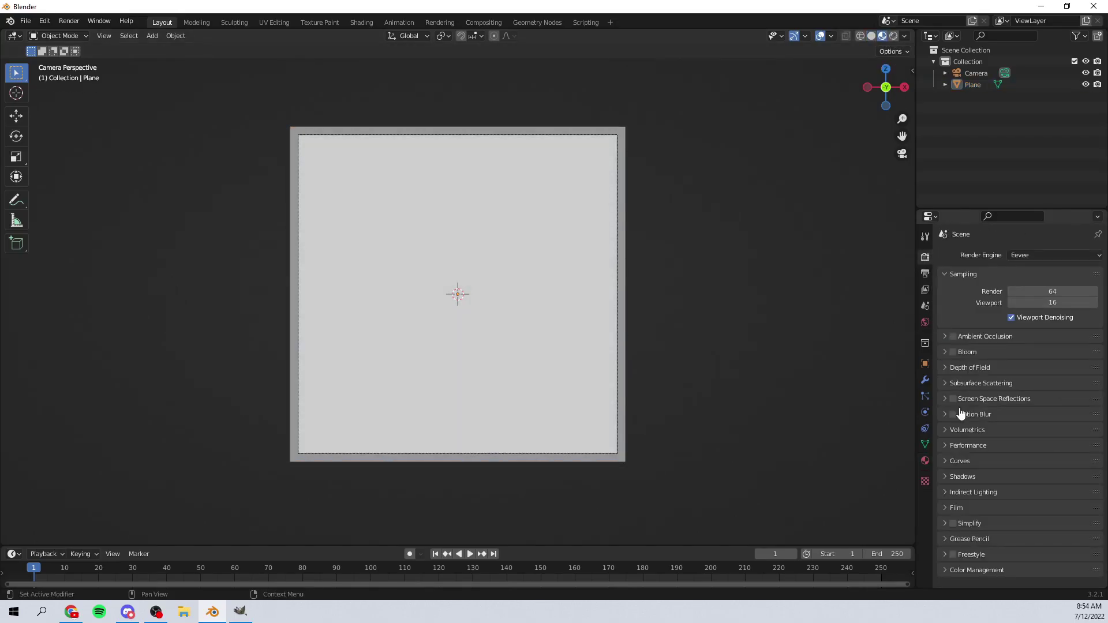
pyautogui.click(976, 569)
pyautogui.scroll(-4, 975, 568)
pyautogui.click(1049, 506)
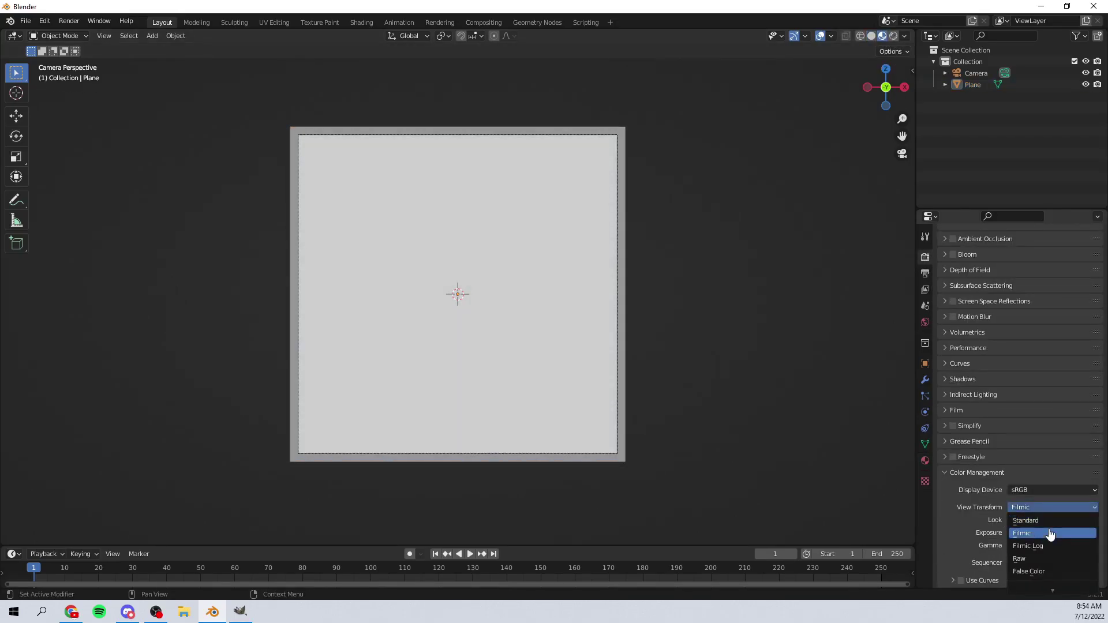
pyautogui.click(1039, 521)
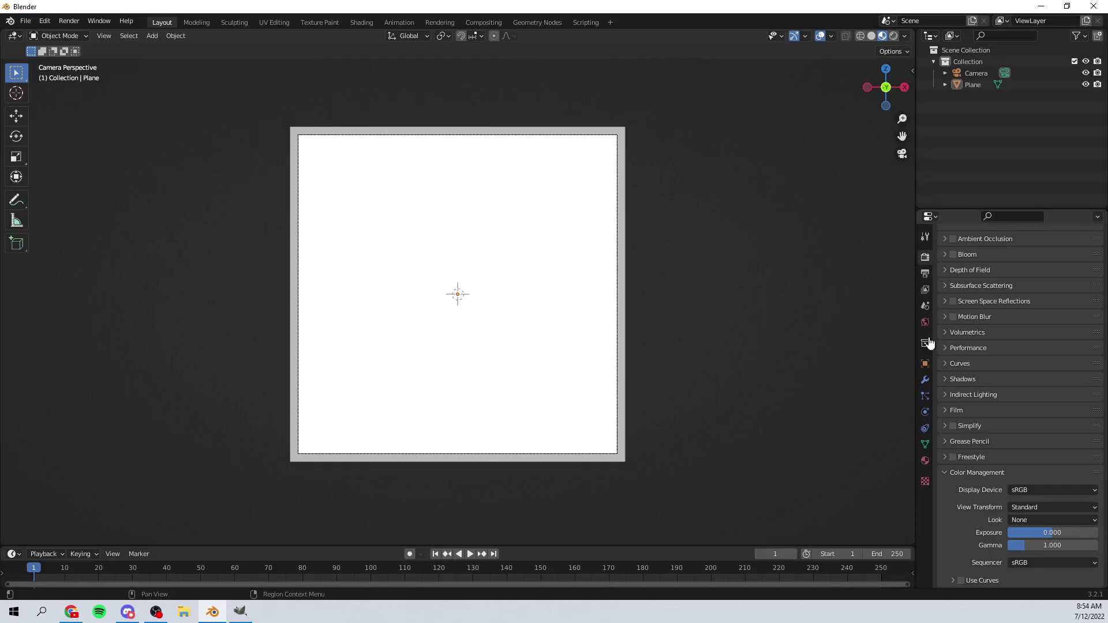
# Enlarge the timeline area and set both the current frame and the animation's start frame to 0.
pyautogui.click(925, 460)
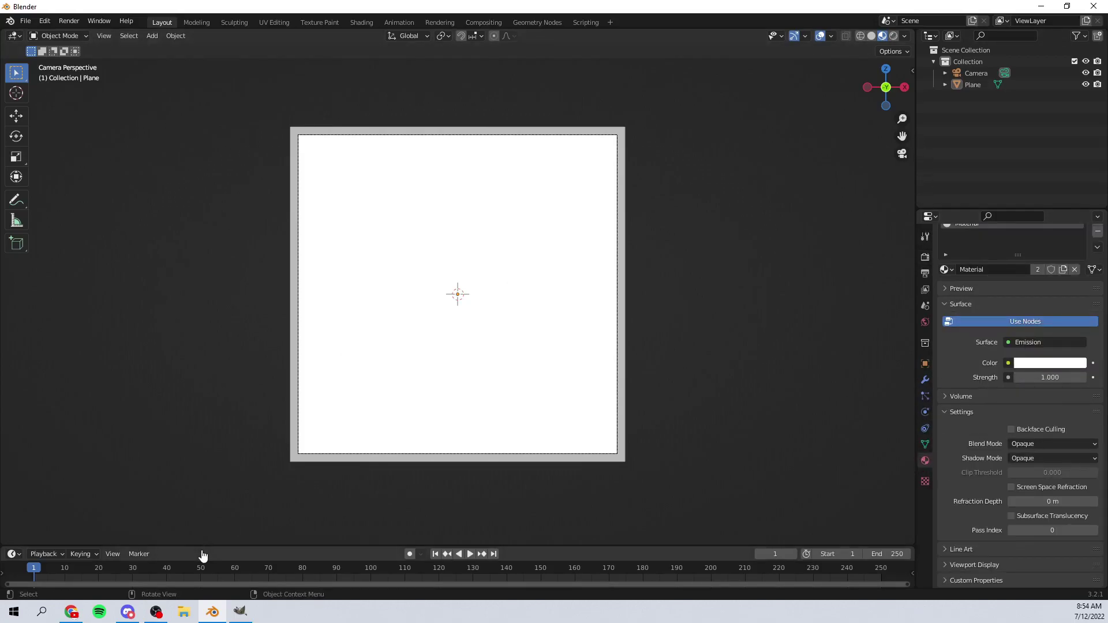
pyautogui.moveTo(209, 547); pyautogui.dragTo(208, 515)
pyautogui.click(31, 537)
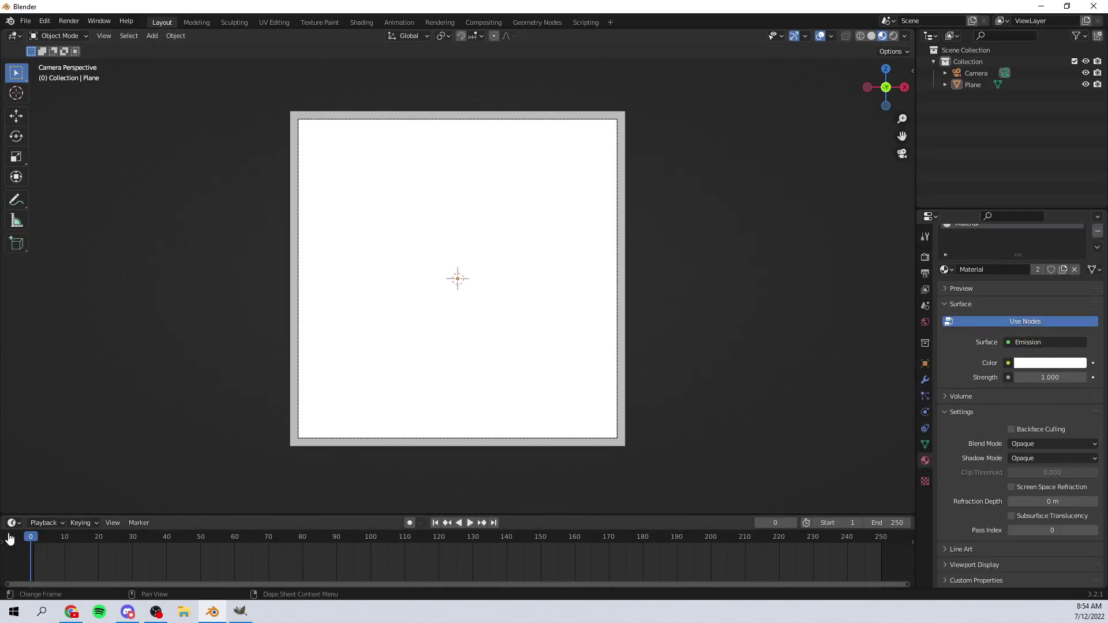
pyautogui.click(814, 523)
# Set the plane's emission color to red and keyframe it at frame 0.
pyautogui.click(1050, 363)
pyautogui.moveTo(1033, 231); pyautogui.dragTo(1017, 281)
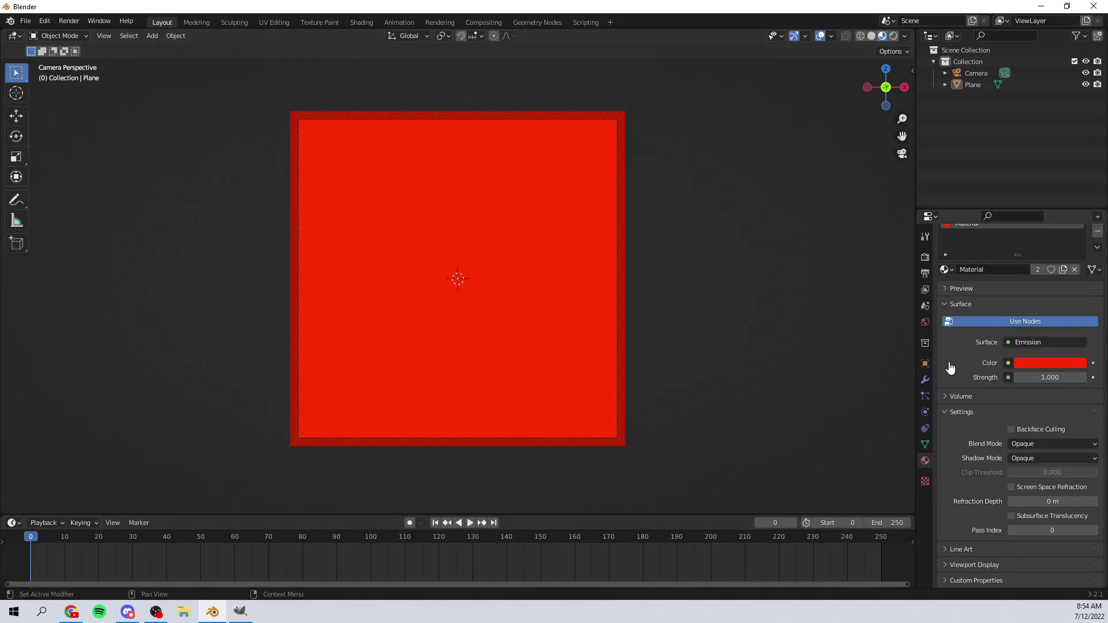
pyautogui.press('i')
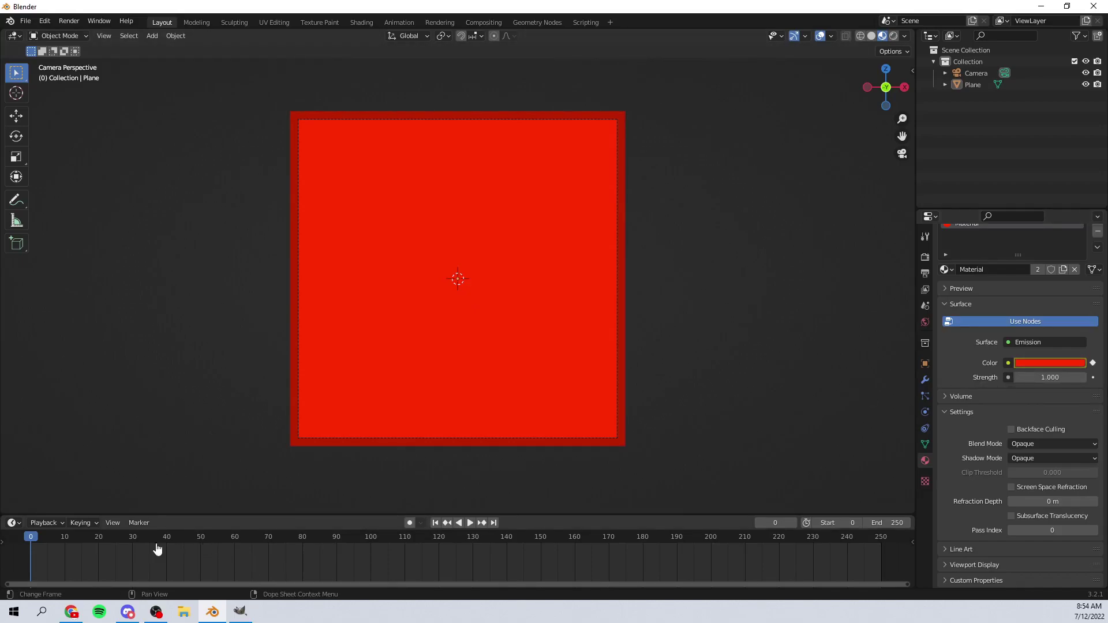
# Set the emission color to yellow and keyframe it at frame 20.
pyautogui.click(98, 546)
pyautogui.click(1037, 365)
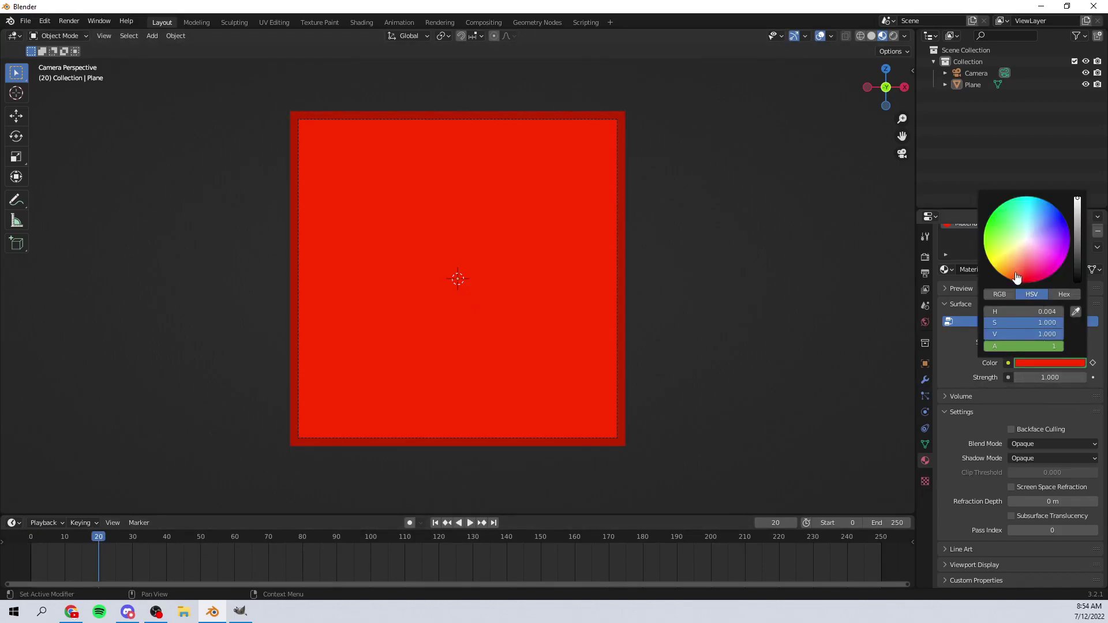
pyautogui.moveTo(1019, 278); pyautogui.dragTo(986, 254)
pyautogui.press('i')
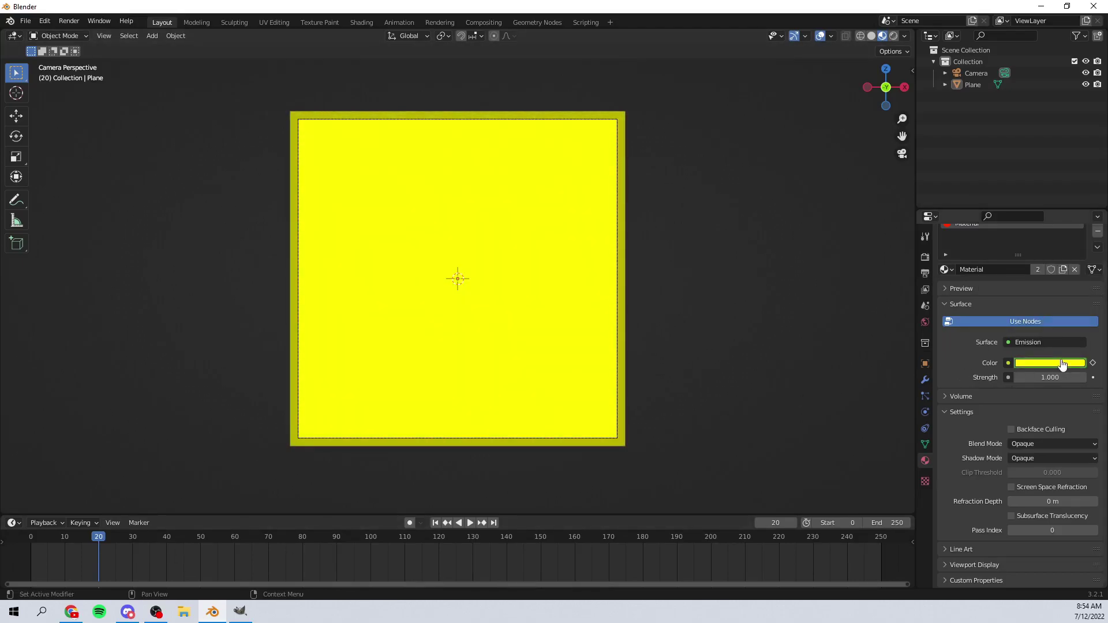
# Set the emission color to green and keyframe it at frame 40.
pyautogui.click(167, 545)
pyautogui.press('space')
pyautogui.press('Escape')
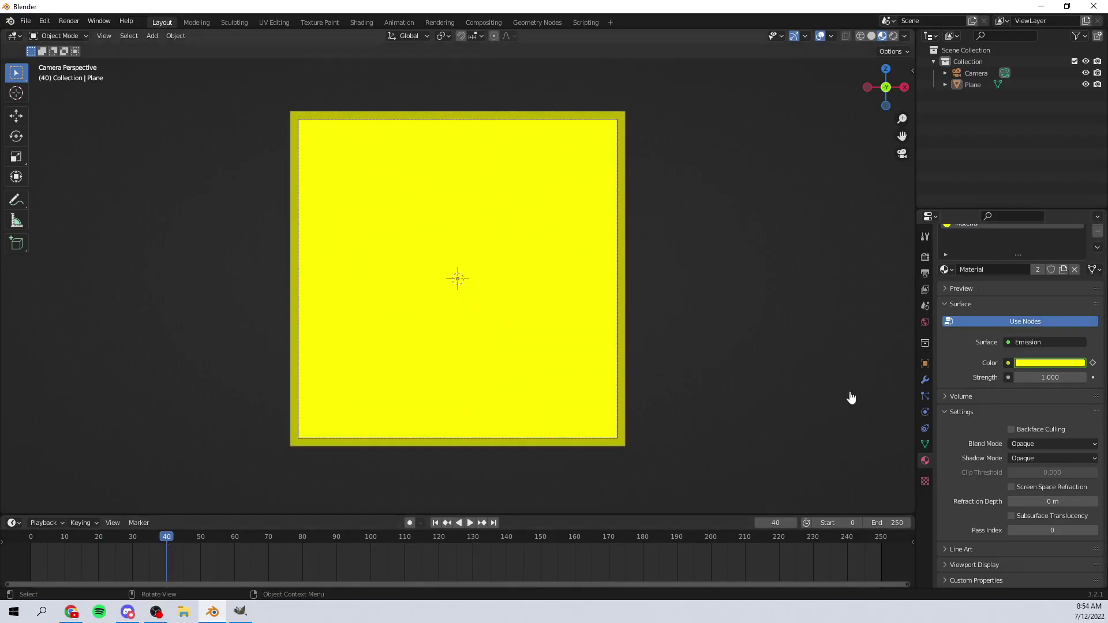
pyautogui.click(1044, 363)
pyautogui.moveTo(991, 241); pyautogui.dragTo(991, 217)
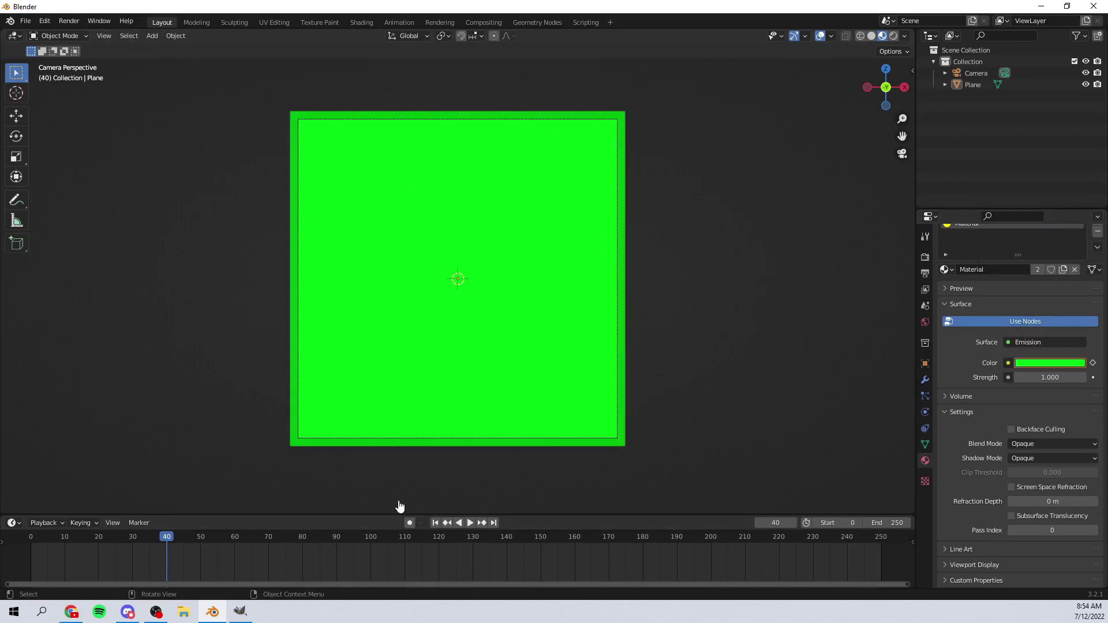
pyautogui.press('i')
# Set the emission color to pure red and keyframe it at frame 60.
pyautogui.click(235, 541)
pyautogui.click(1049, 364)
pyautogui.click(1077, 237)
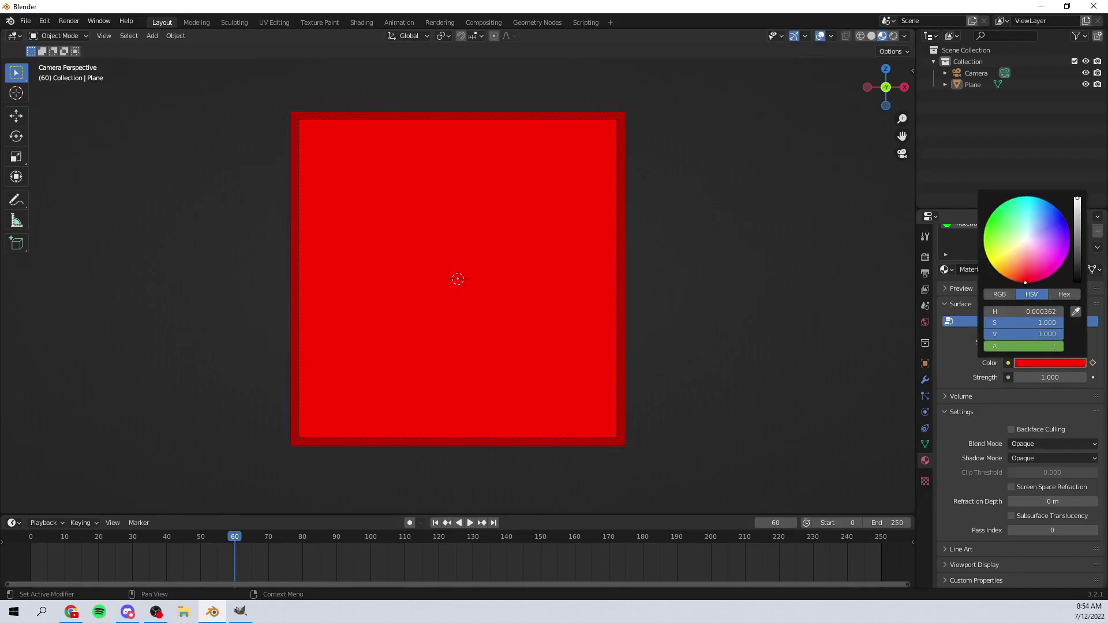
# Change the emission color keyed at frame 20 to green, with a hue of 0.336.
pyautogui.click(99, 541)
pyautogui.click(1049, 364)
pyautogui.click(1024, 206)
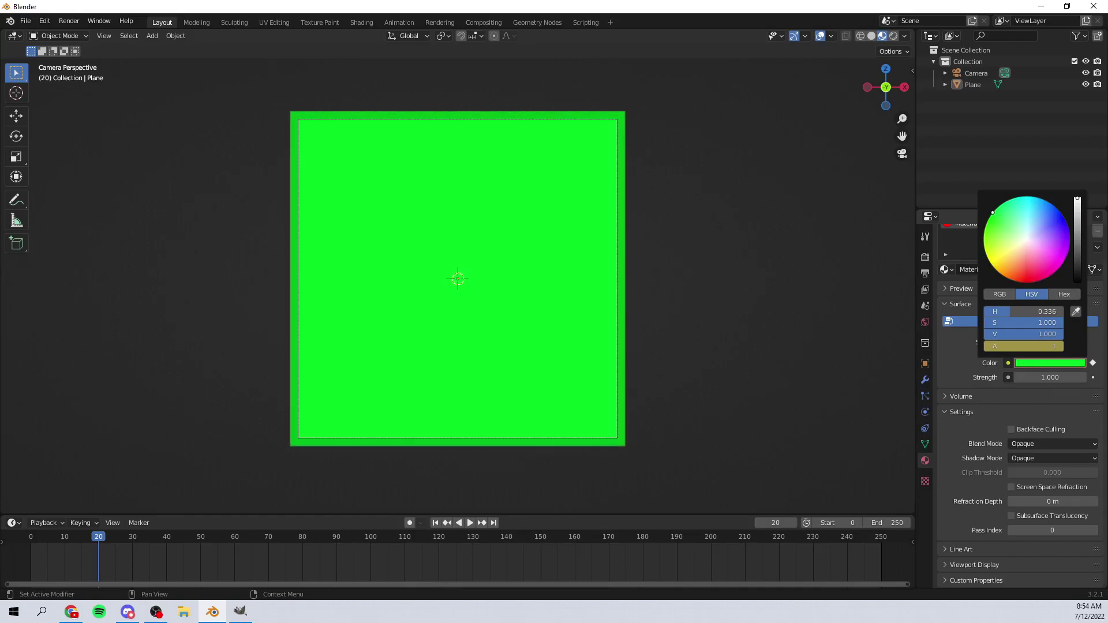
# Change the emission color keyed at frame 40 to blue, with a hue of 0.658.
pyautogui.click(166, 541)
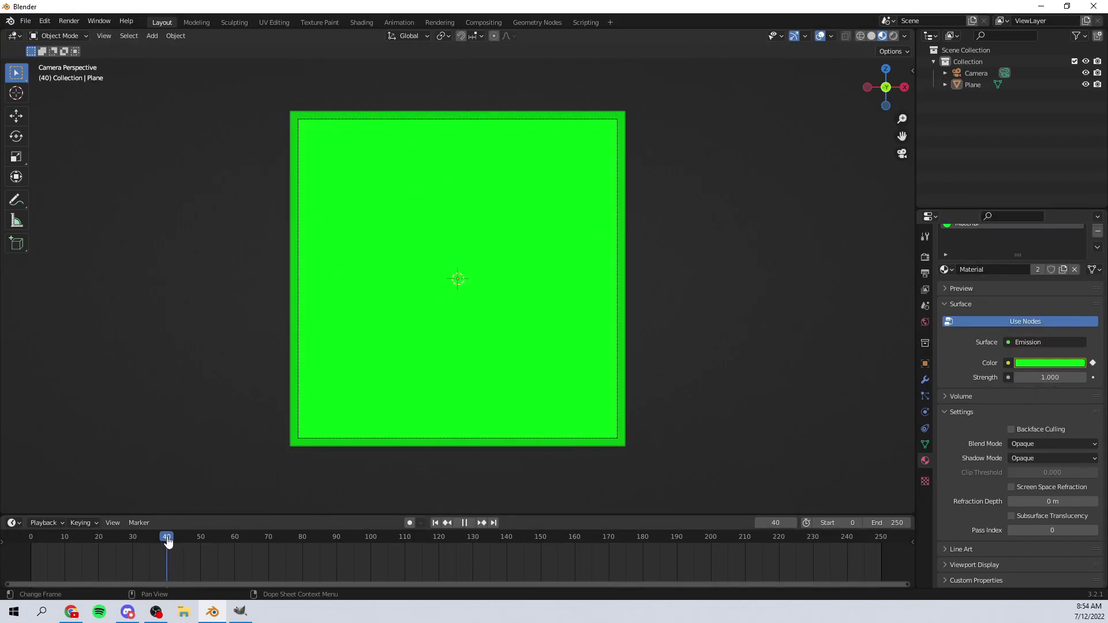
pyautogui.click(1030, 364)
pyautogui.click(1056, 222)
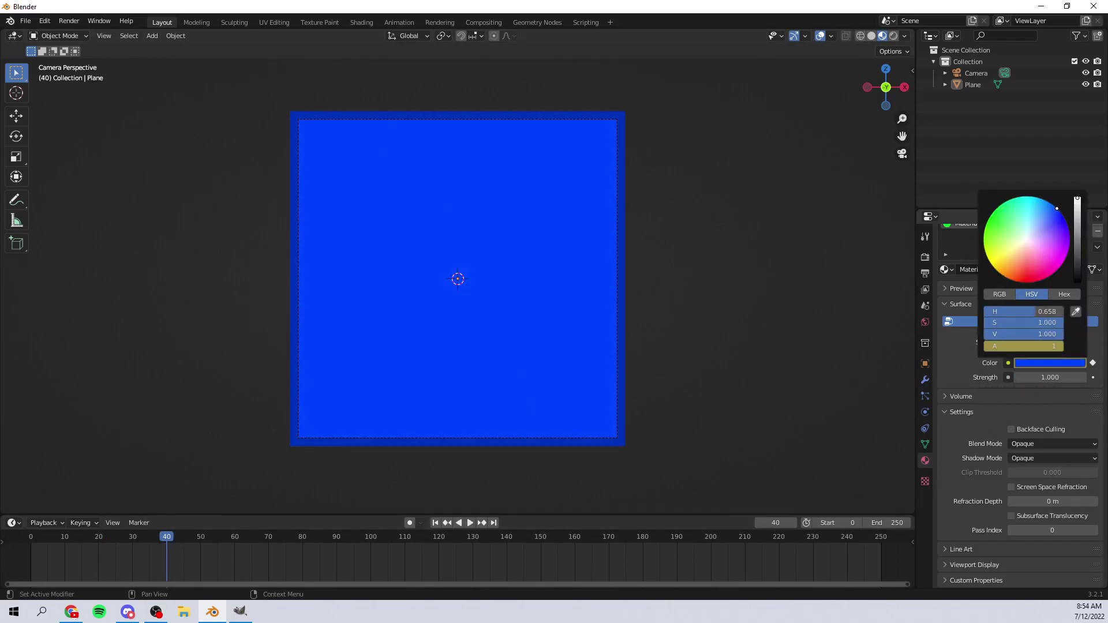
# Play the color animation from frame 0, stop it, and scrub back through the color transitions.
pyautogui.click(435, 523)
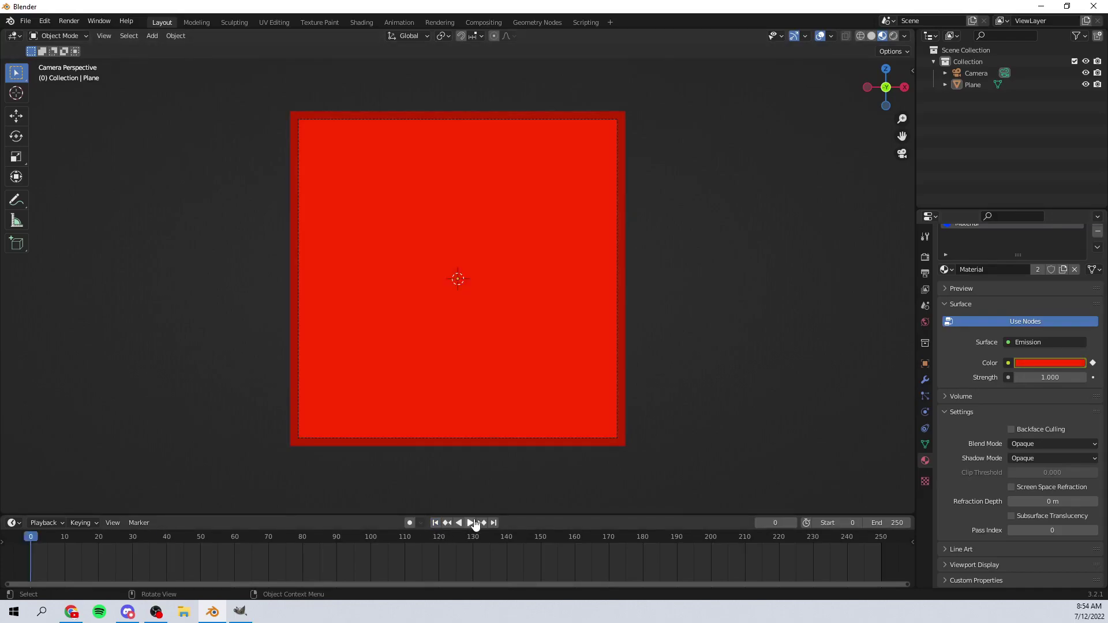
pyautogui.click(470, 523)
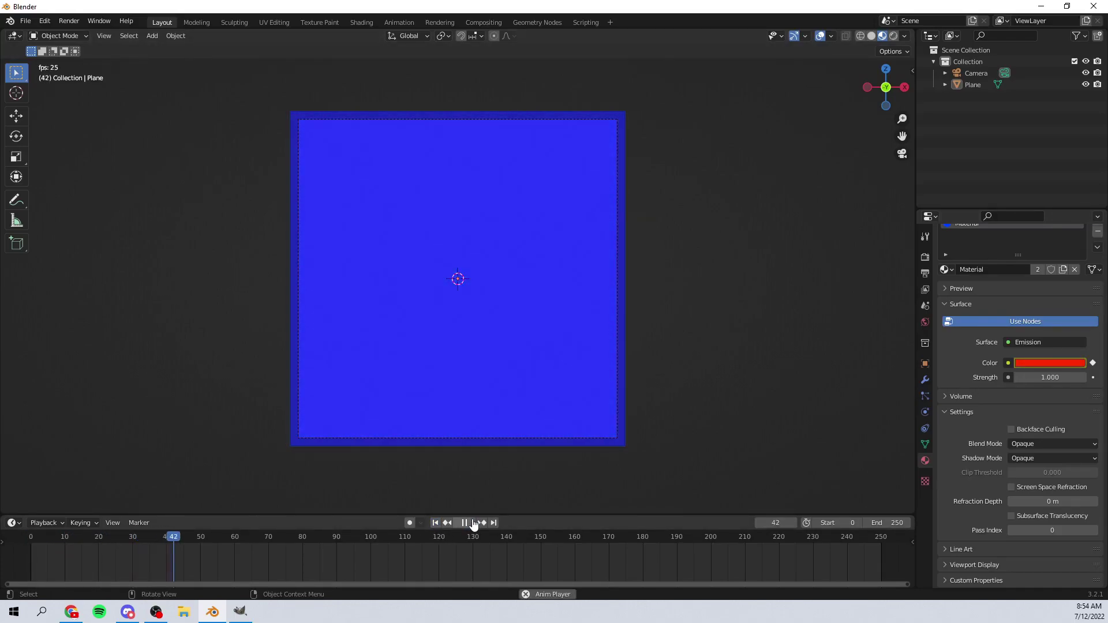
pyautogui.click(467, 523)
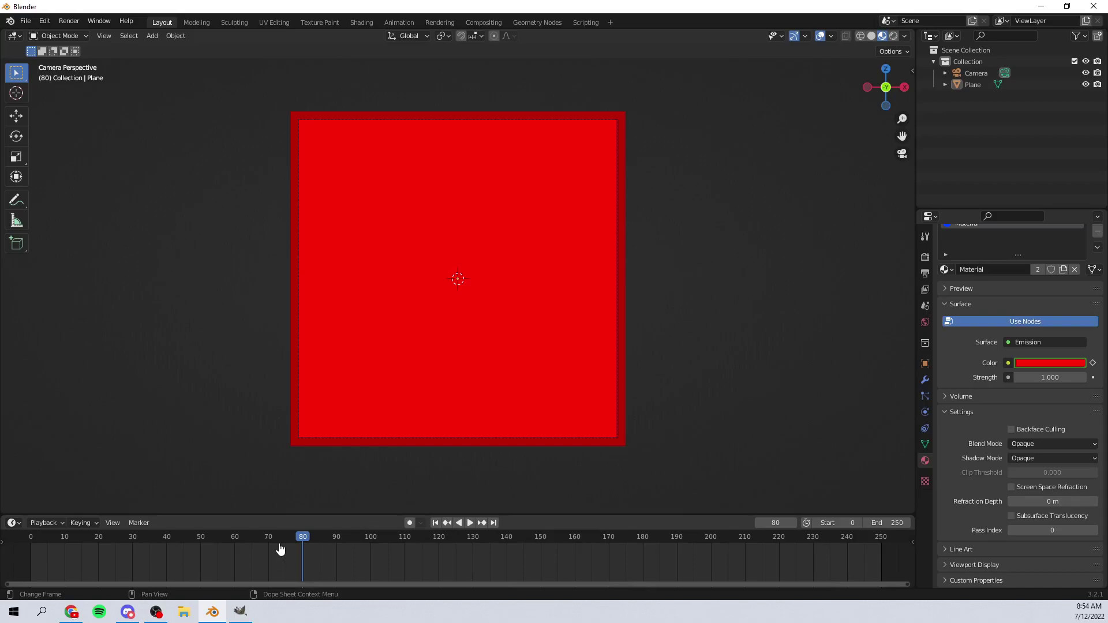
pyautogui.moveTo(280, 542); pyautogui.dragTo(153, 537)
# Scale the plane's color keyframes from frame 0 so the last one lands on frame 30, and set the end frame to 30.
pyautogui.click(564, 409)
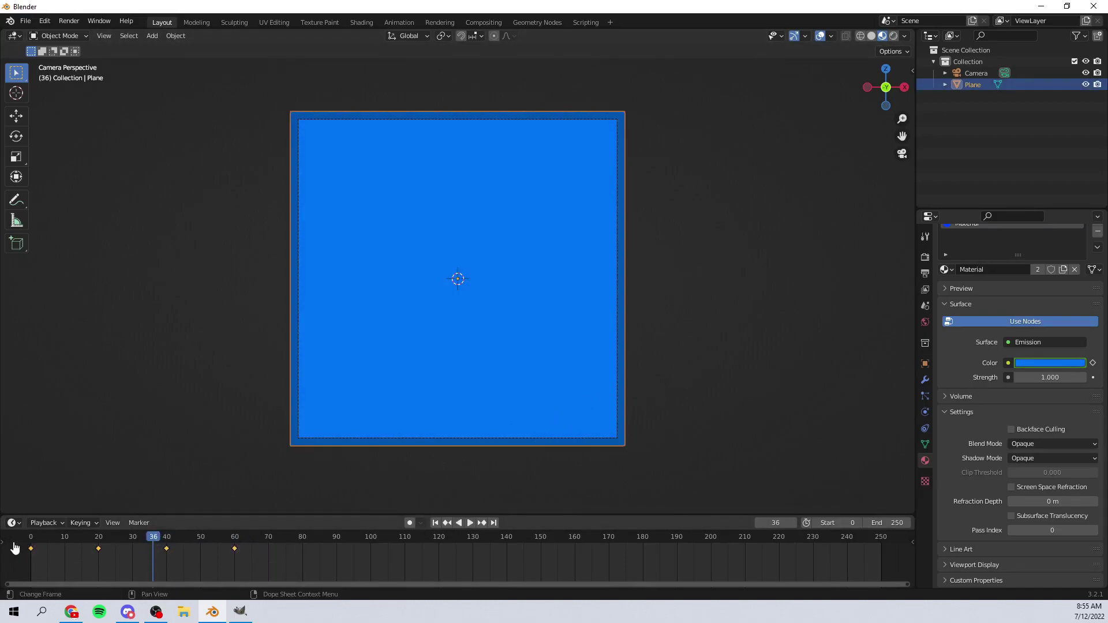
pyautogui.click(32, 543)
pyautogui.press('s')
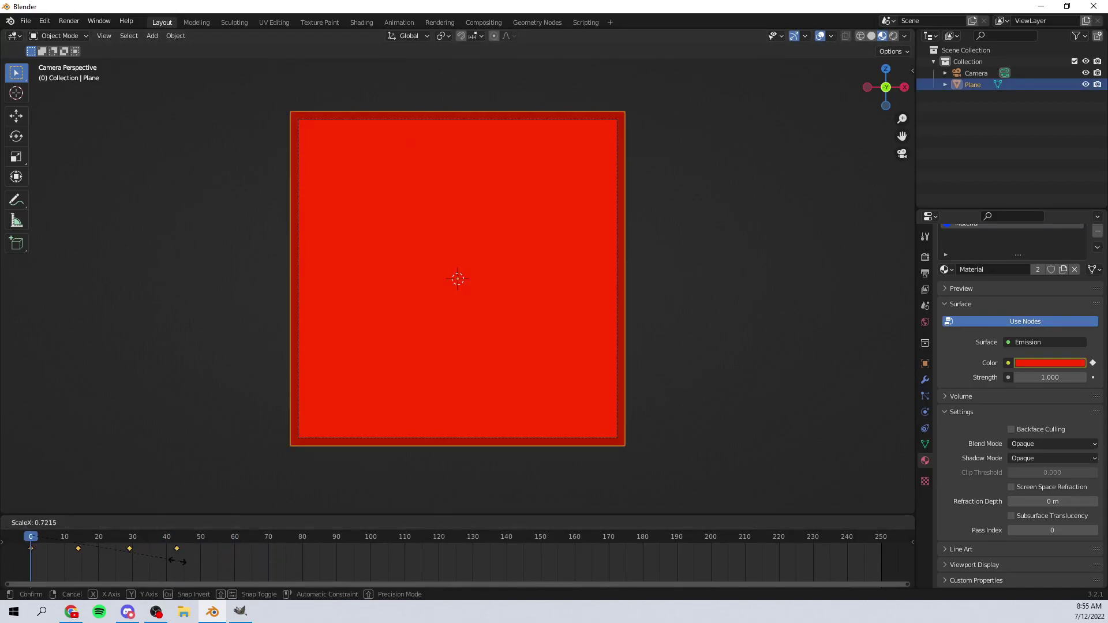
pyautogui.click(143, 562)
pyautogui.click(888, 523)
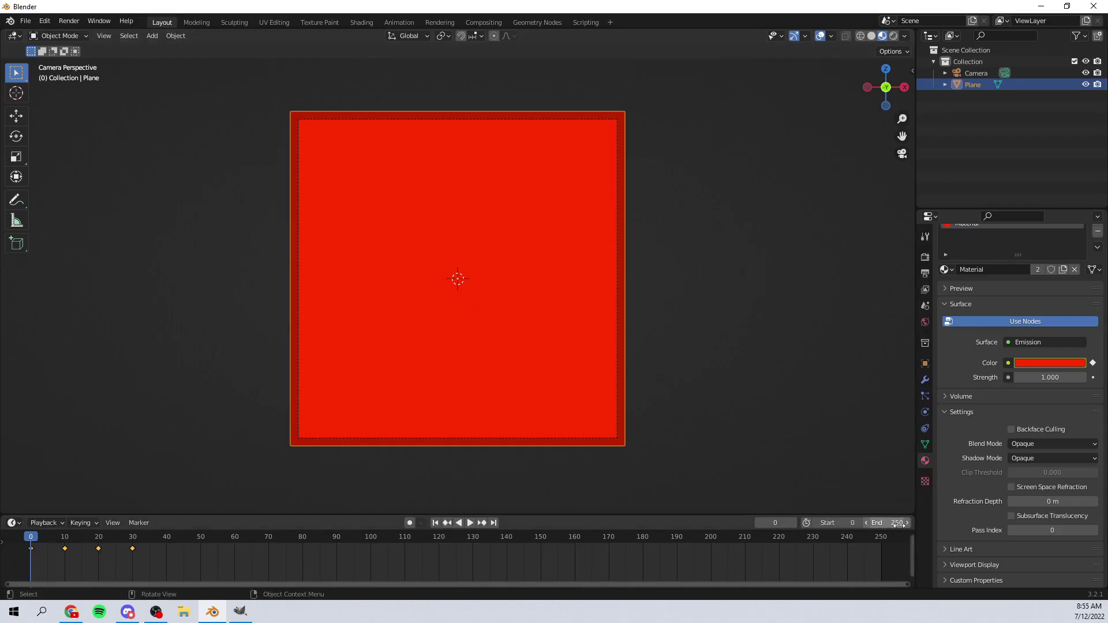
pyautogui.write('30')
pyautogui.press('Return')
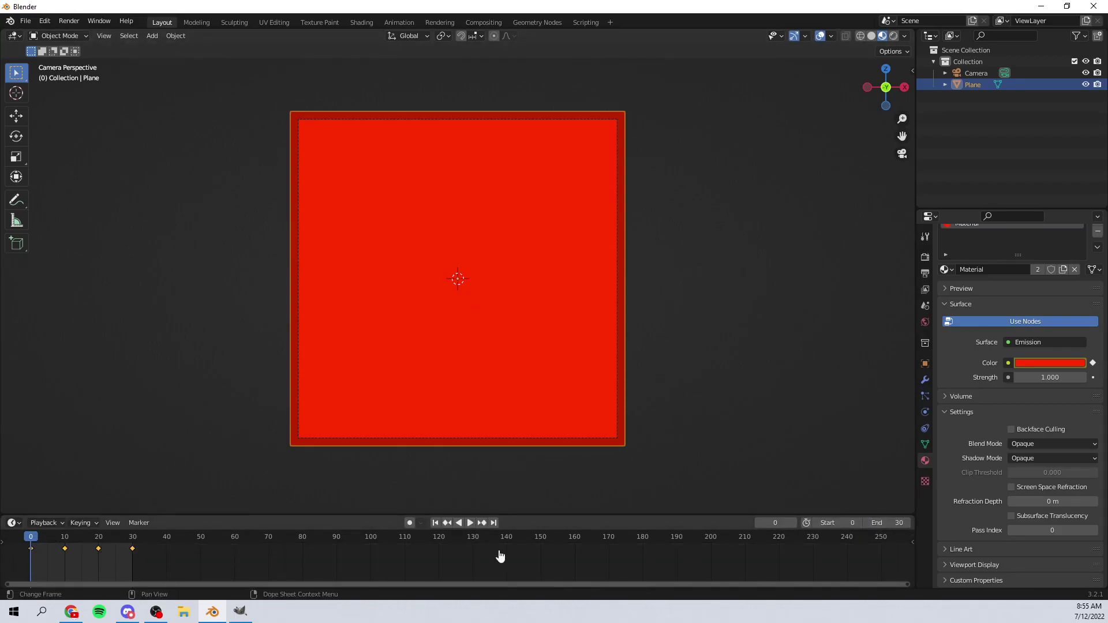
# Fit the timeline to the keyframes and play the shortened color animation.
pyautogui.press('Home')
pyautogui.click(469, 523)
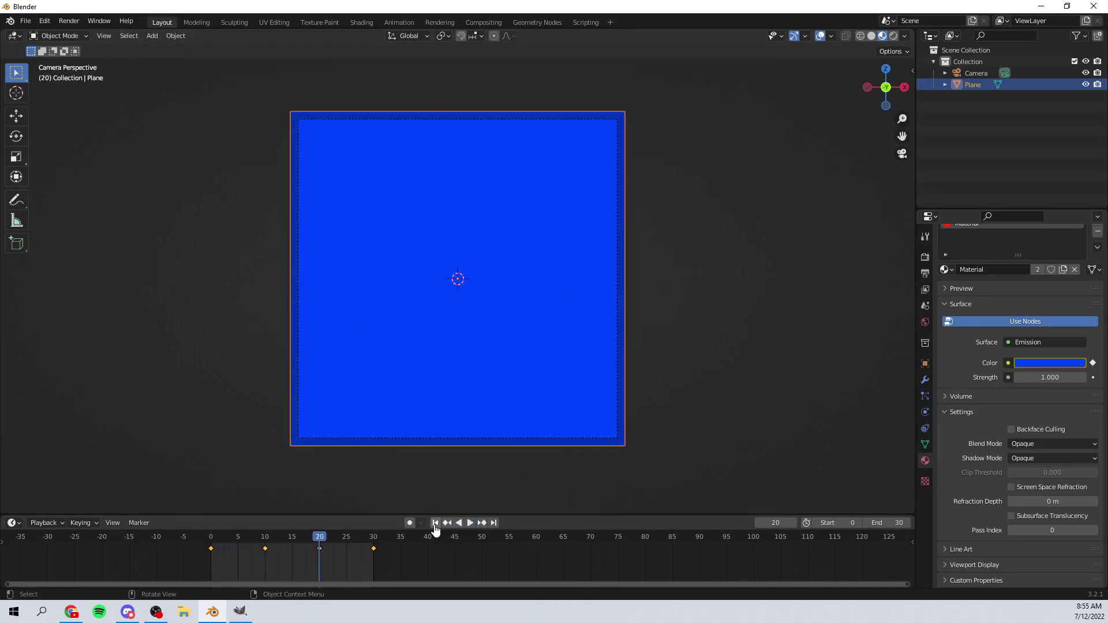
pyautogui.press('Escape')
# Compress the color keyframes to finish at frame 15 with the end frame set to 15, and preview the playback.
pyautogui.press('s')
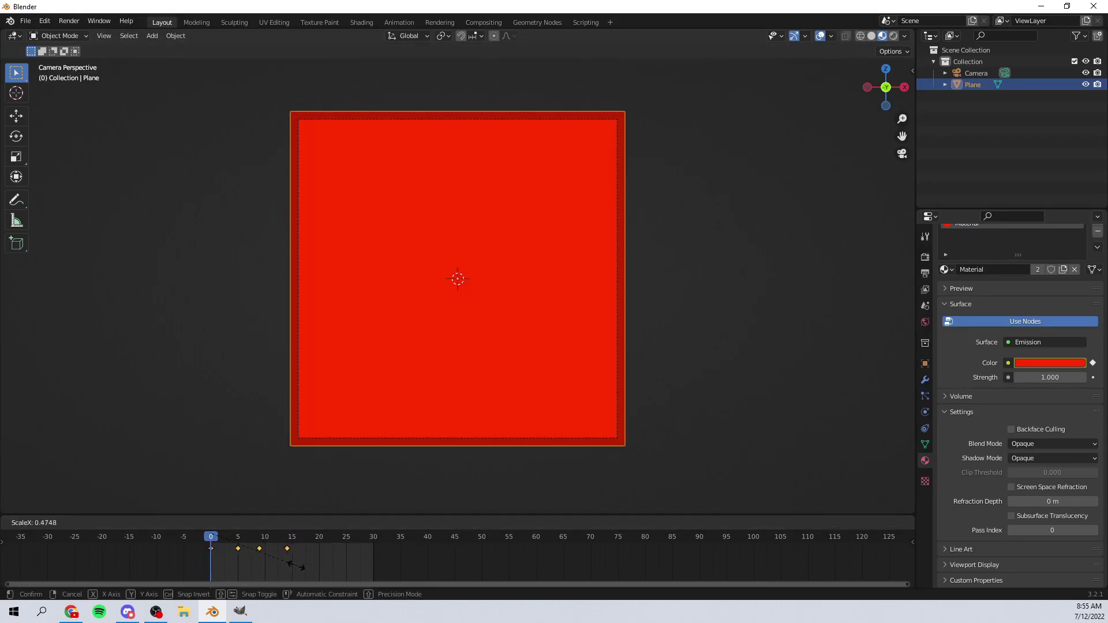
pyautogui.click(298, 562)
pyautogui.doubleClick(891, 522)
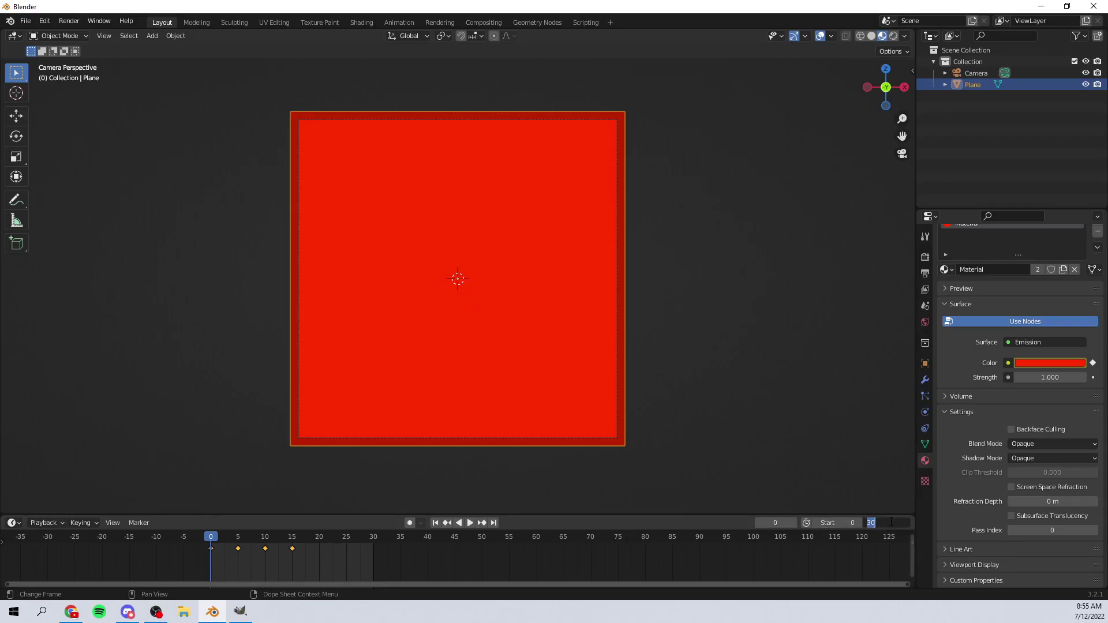
pyautogui.write('15')
pyautogui.press('Return')
pyautogui.click(470, 523)
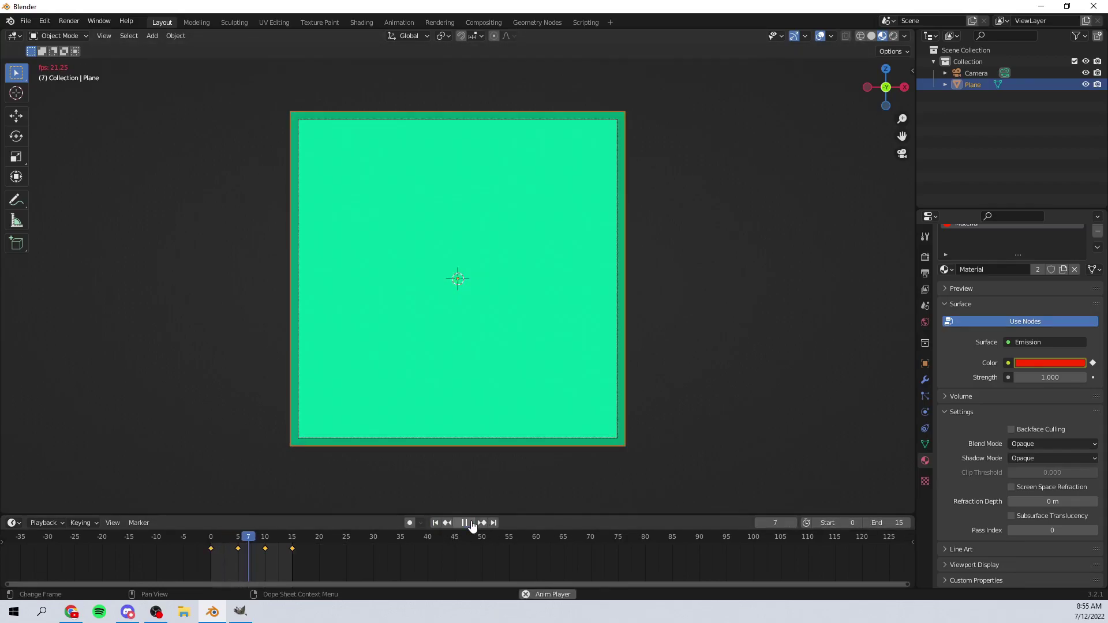
pyautogui.click(470, 524)
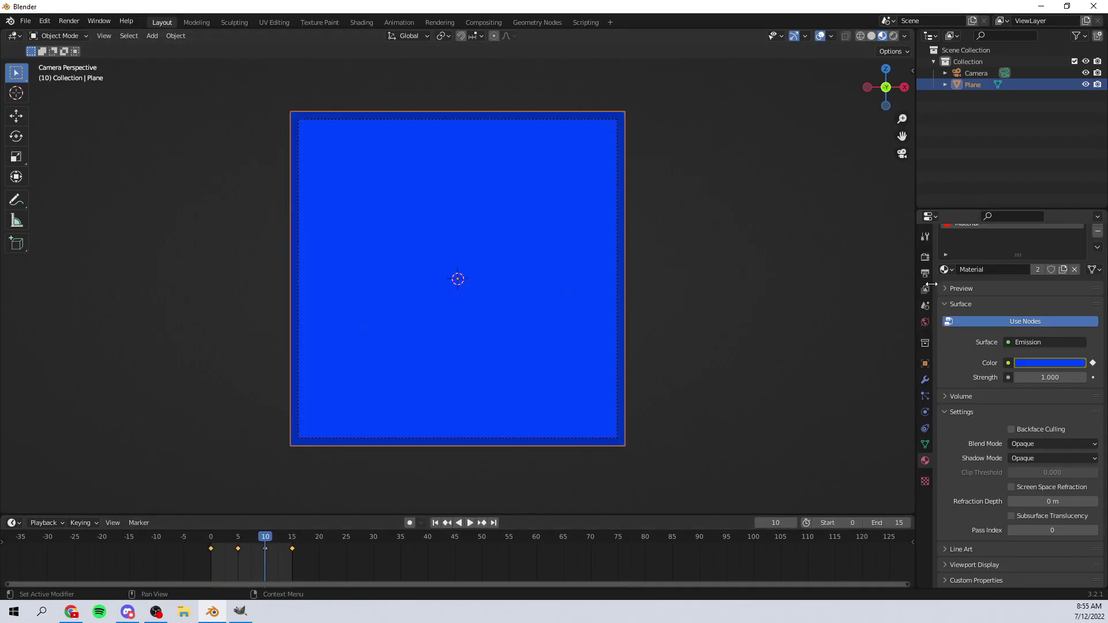
# Keep PNG as the render output format and set the output folder to Pictures\color gif.
pyautogui.click(925, 257)
pyautogui.click(926, 275)
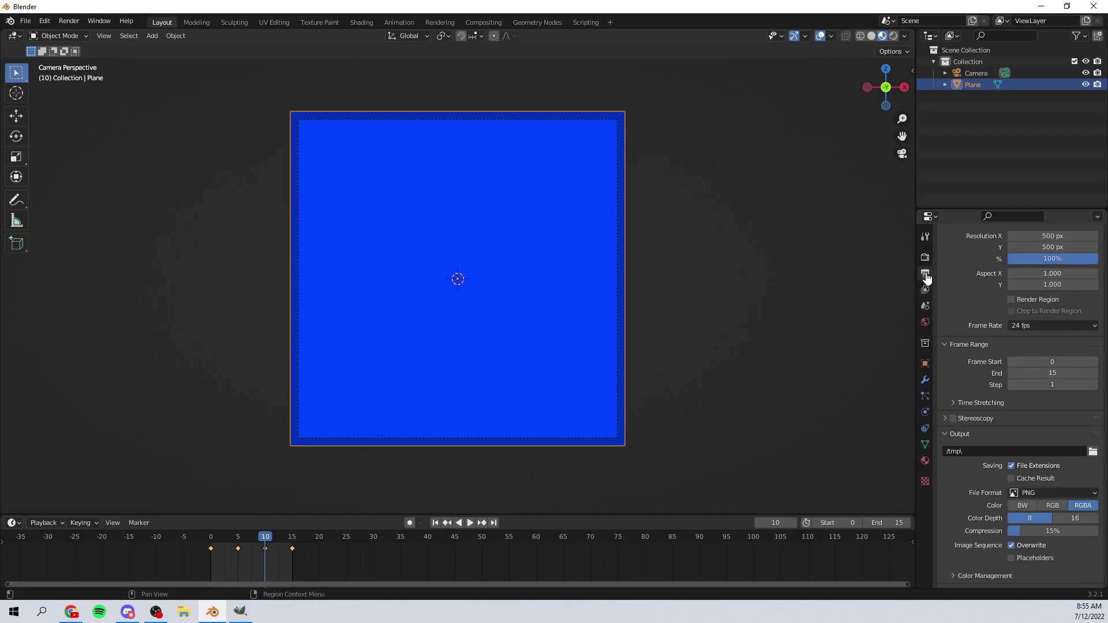
pyautogui.scroll(-1, 1030, 412)
pyautogui.click(1030, 467)
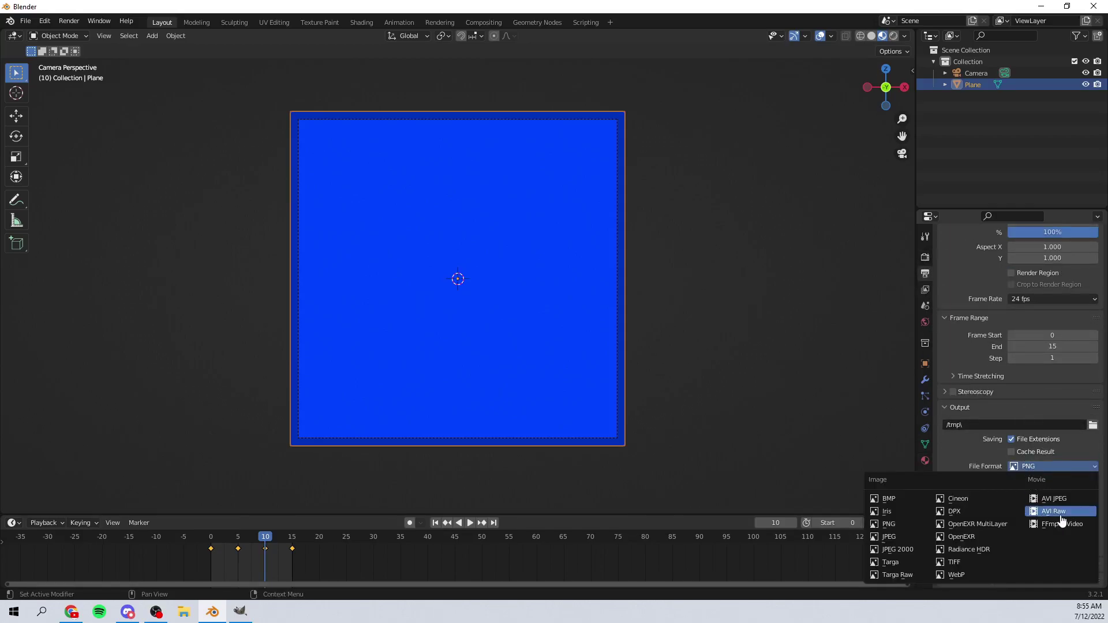
pyautogui.click(1064, 472)
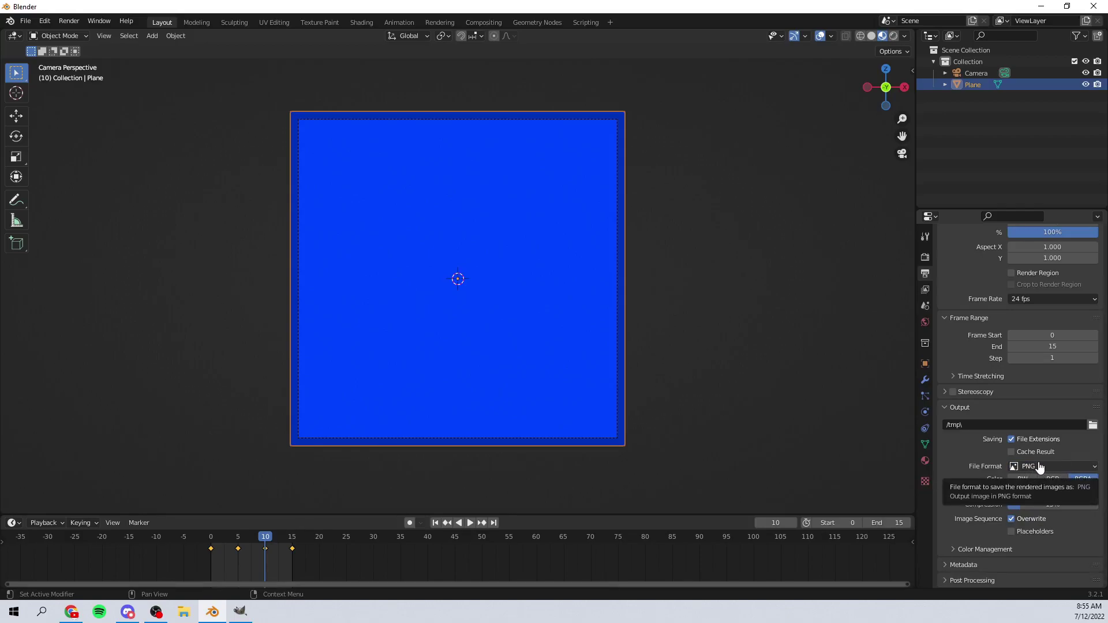
pyautogui.click(1093, 427)
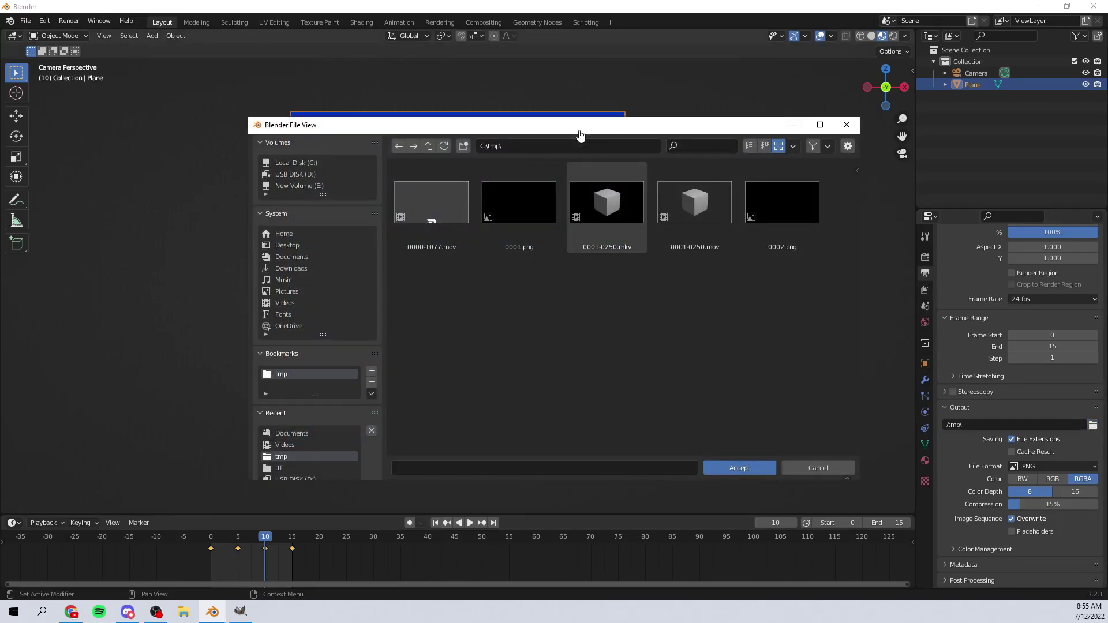
pyautogui.press('Escape')
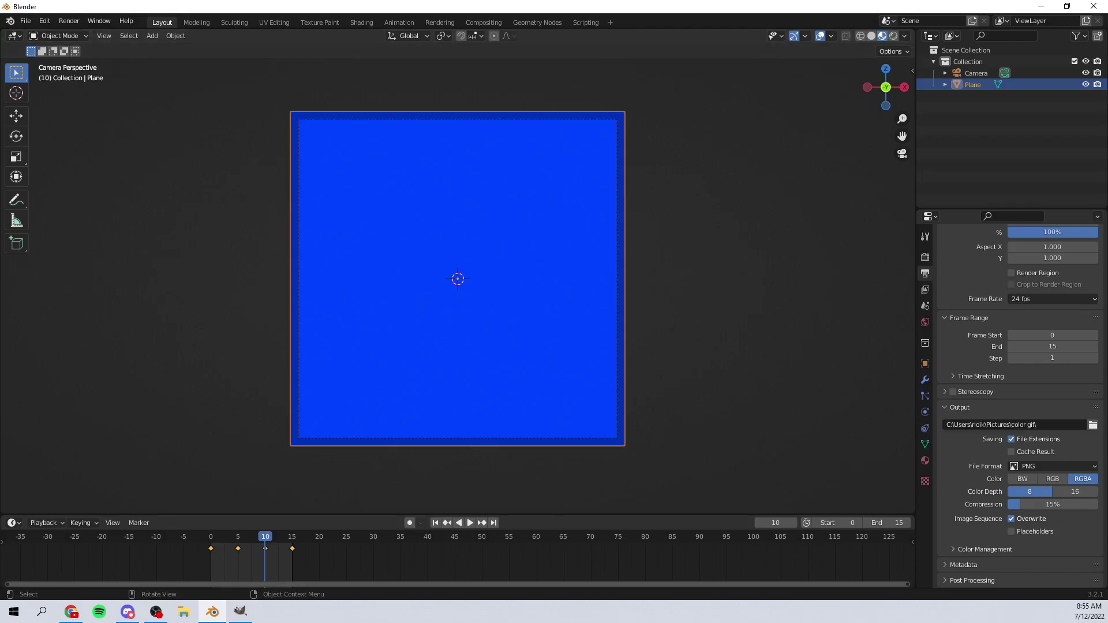
pyautogui.doubleClick(1061, 424)
# Render the animation to the PNG sequence and close the render window when it finishes.
pyautogui.click(80, 22)
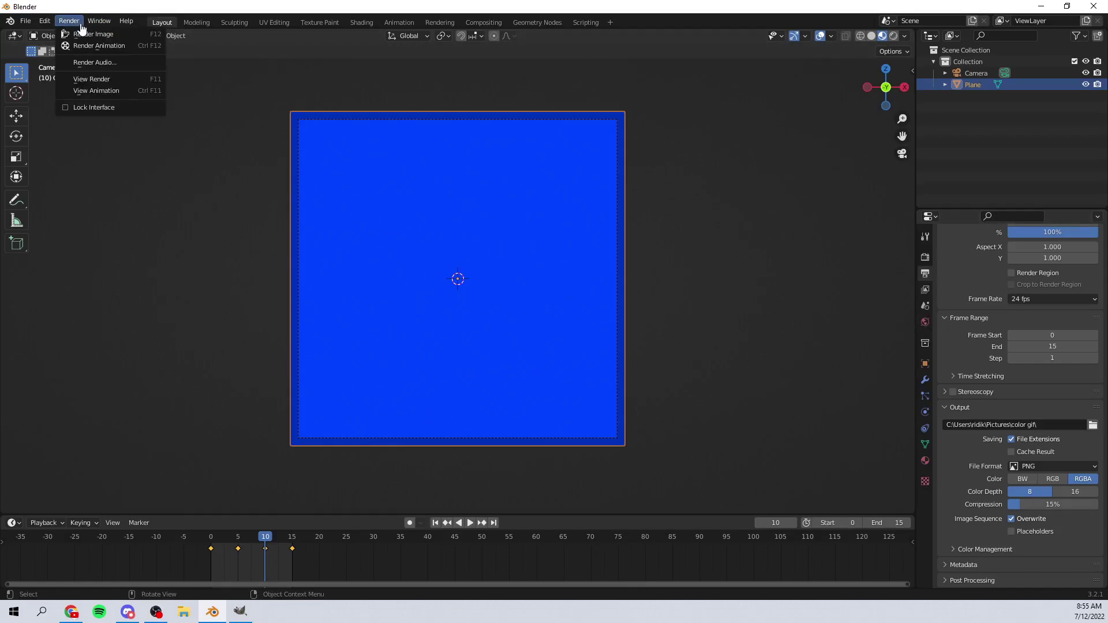
pyautogui.click(94, 46)
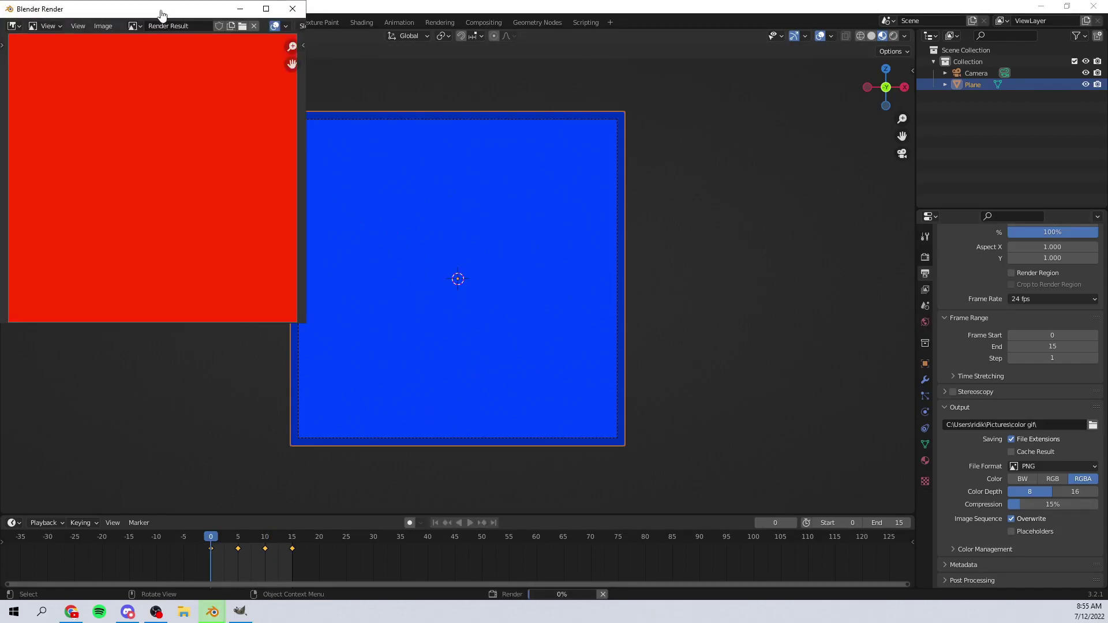
pyautogui.moveTo(161, 14); pyautogui.dragTo(708, 127)
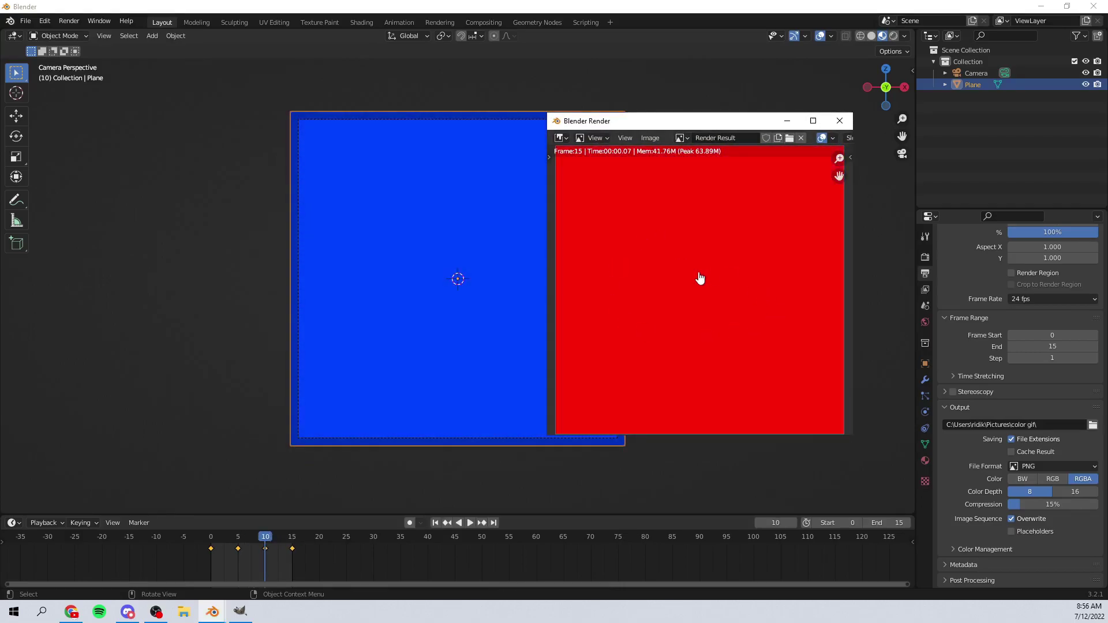
pyautogui.click(838, 121)
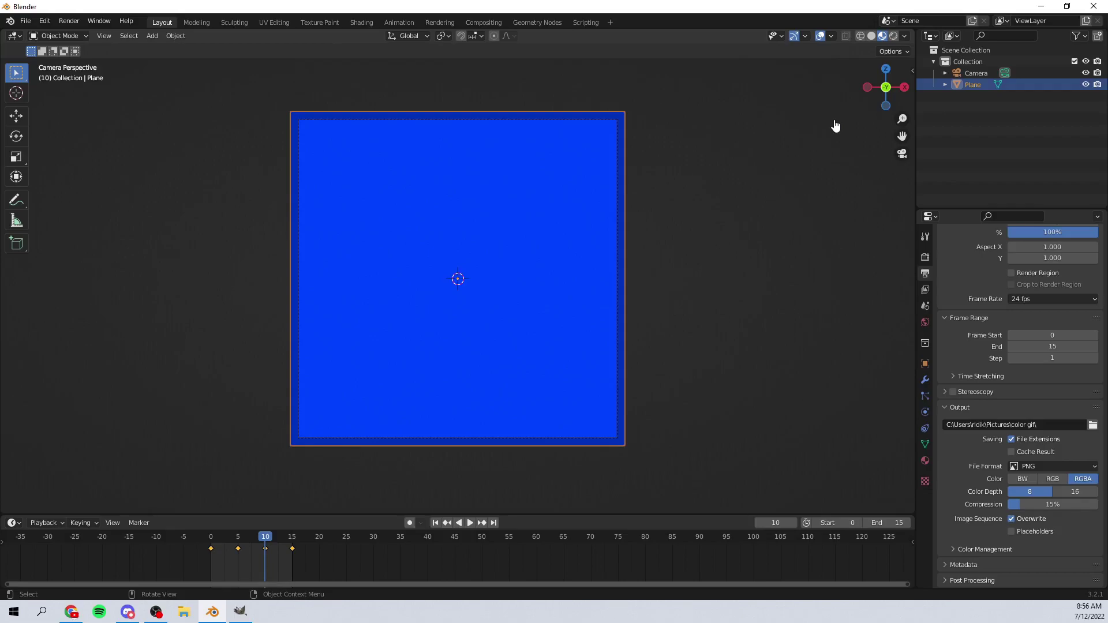
# Switch to GIMP and open the first rendered frame, 0000.png, from the color gif folder.
pyautogui.click(241, 610)
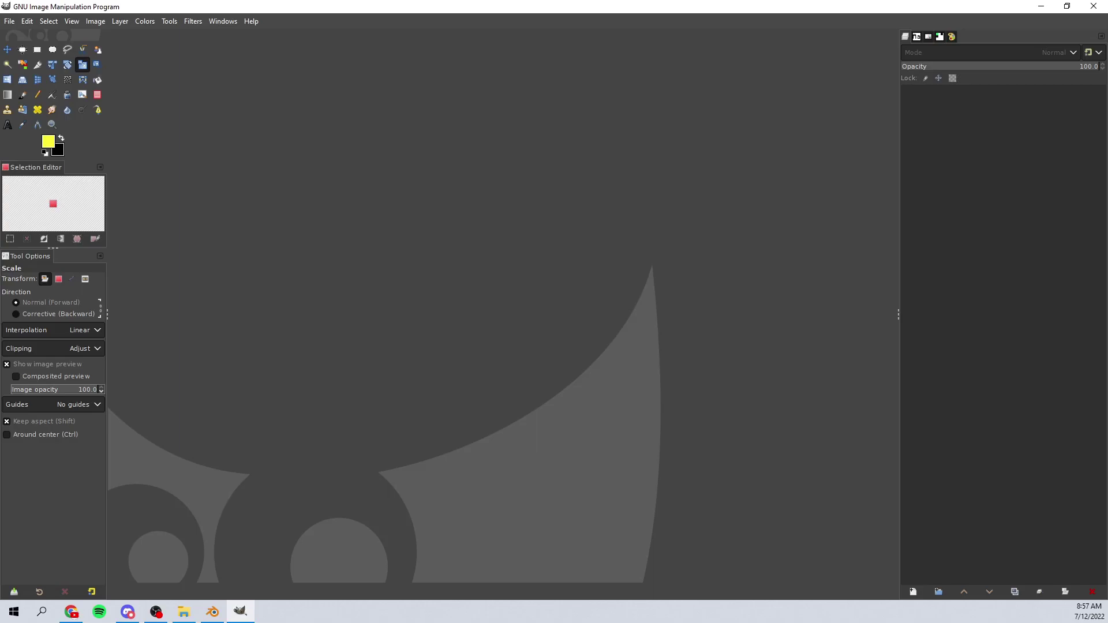
pyautogui.click(185, 611)
pyautogui.moveTo(295, 156); pyautogui.dragTo(335, 165)
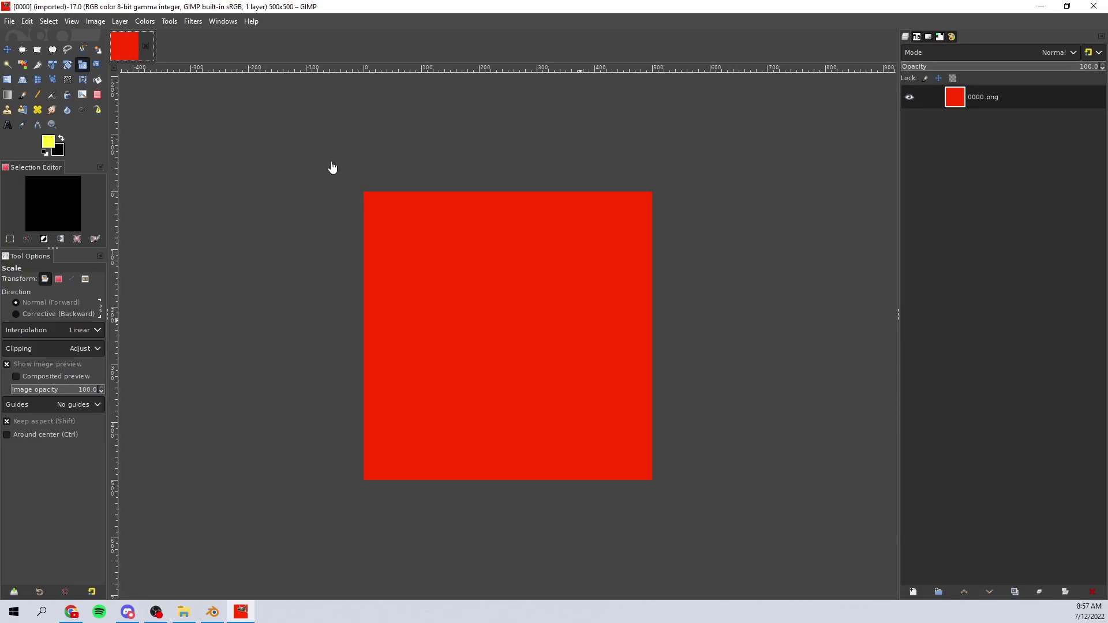
# Add the frames 0001.png to 0015.png as layers above 0000.png and check the top layers by toggling their visibility.
pyautogui.hotkey('alt', 'Tab')
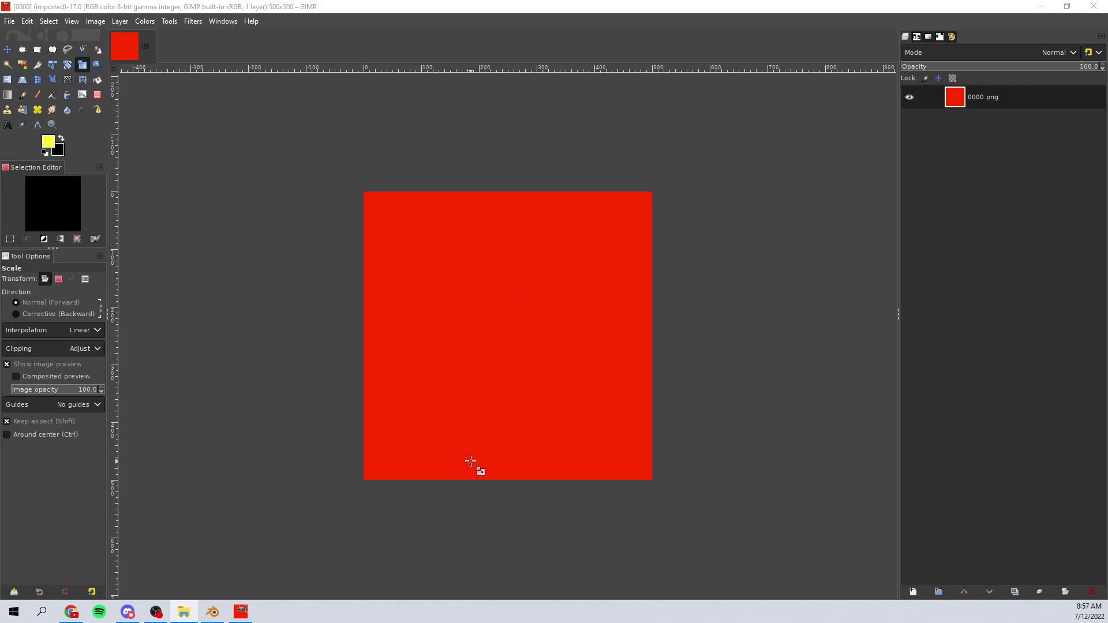
pyautogui.moveTo(470, 462); pyautogui.dragTo(470, 462)
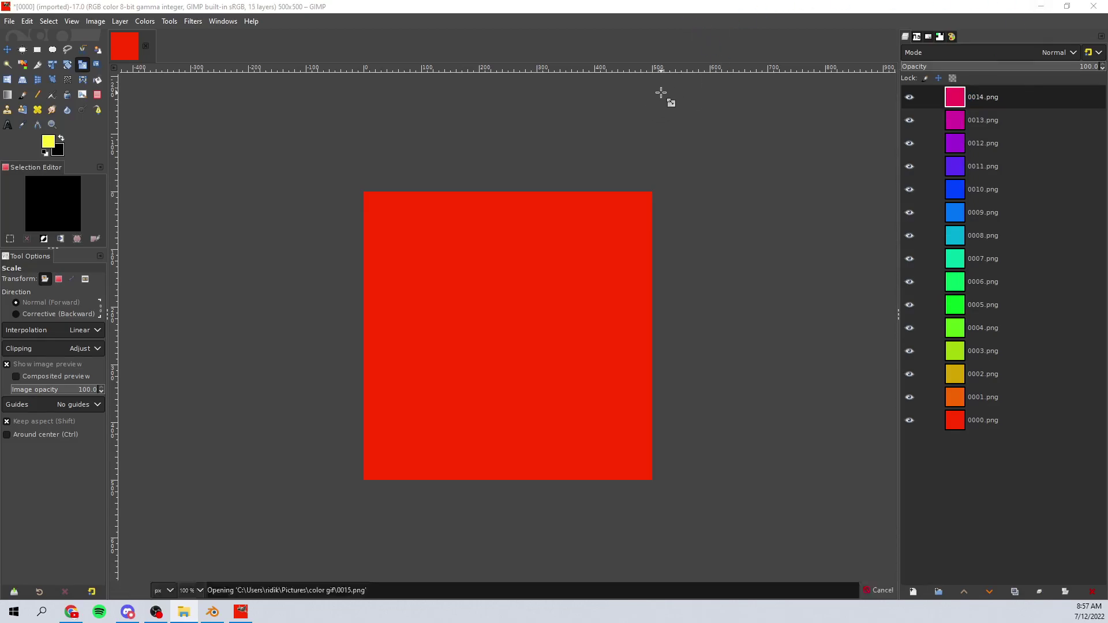
pyautogui.click(910, 97)
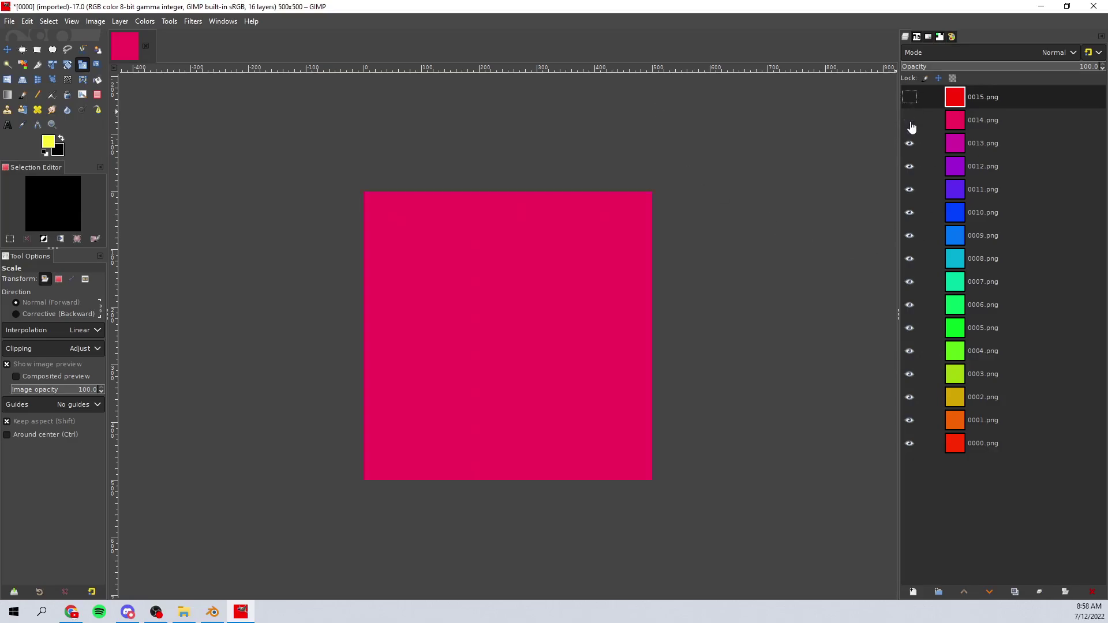
pyautogui.moveTo(911, 127)
pyautogui.mouseDown()
pyautogui.moveTo(909, 271)
pyautogui.moveTo(910, 96)
pyautogui.mouseUp()
# Start exporting the layered image as 0000.gif in the color gif folder.
pyautogui.click(10, 22)
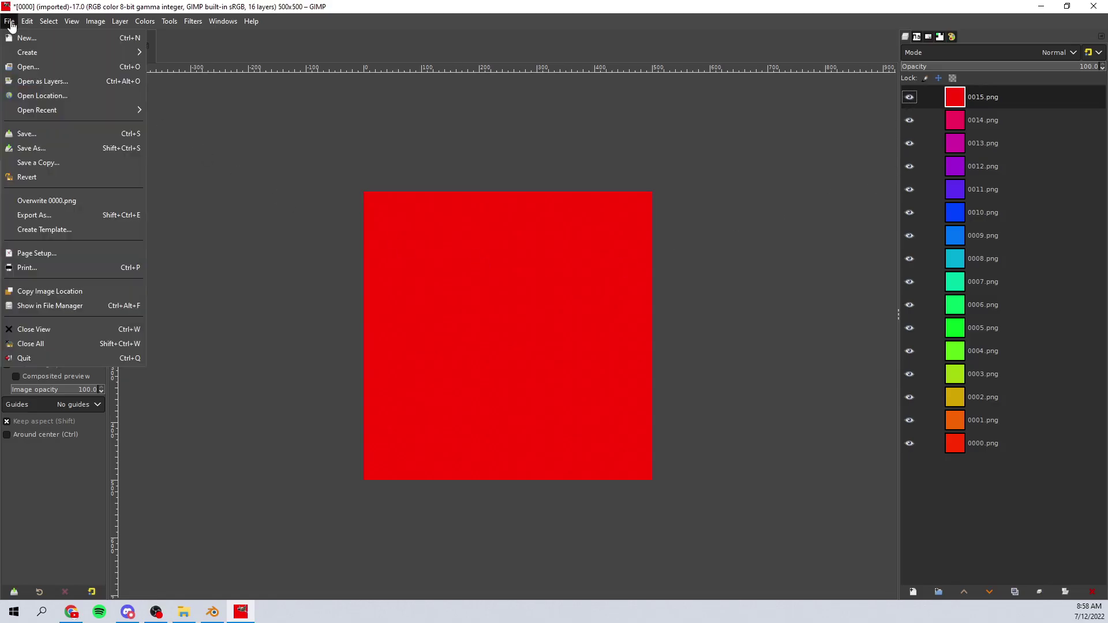
pyautogui.click(81, 216)
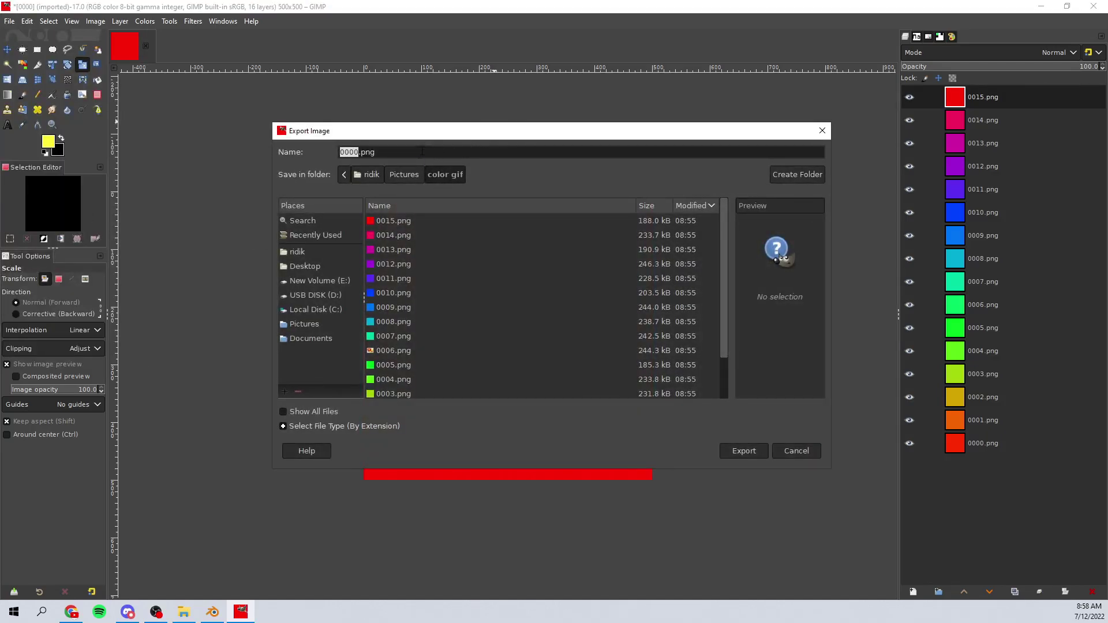
pyautogui.click(397, 153)
pyautogui.moveTo(376, 151); pyautogui.dragTo(362, 152)
pyautogui.write('g')
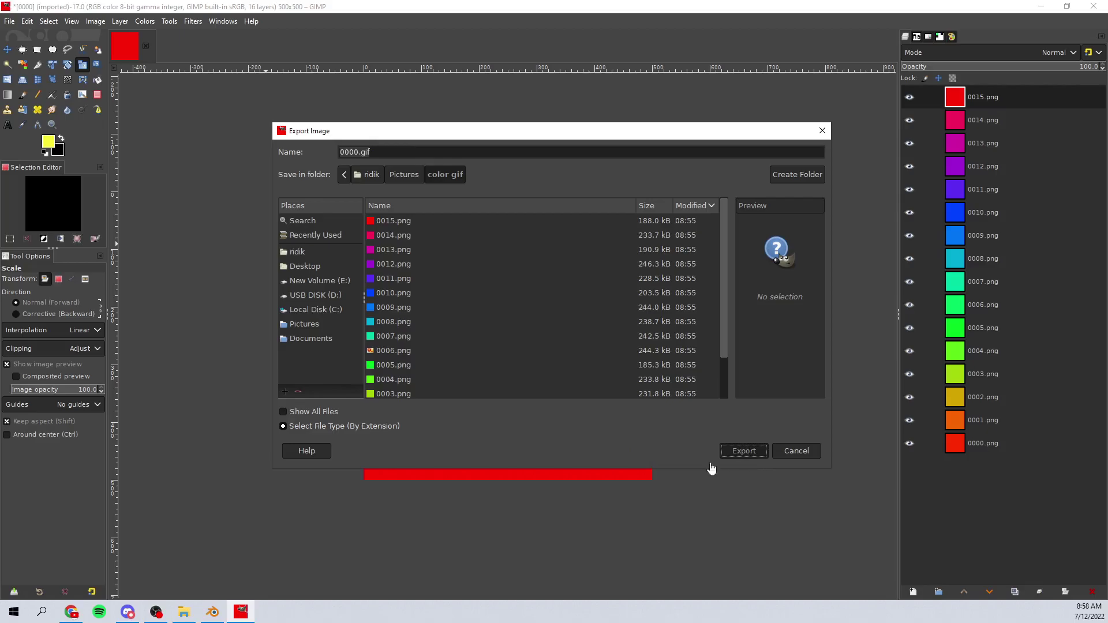
pyautogui.click(727, 455)
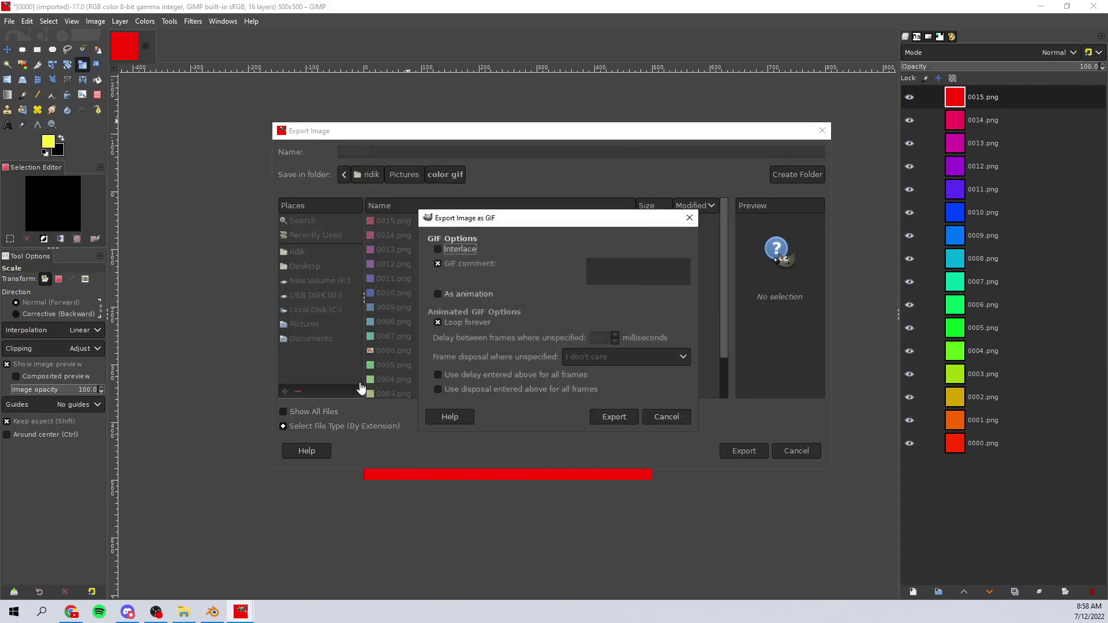
# Export the GIF as an animation that loops forever, with a 100 ms frame delay and frame disposal set to "I don't care".
pyautogui.moveTo(539, 220); pyautogui.dragTo(488, 190)
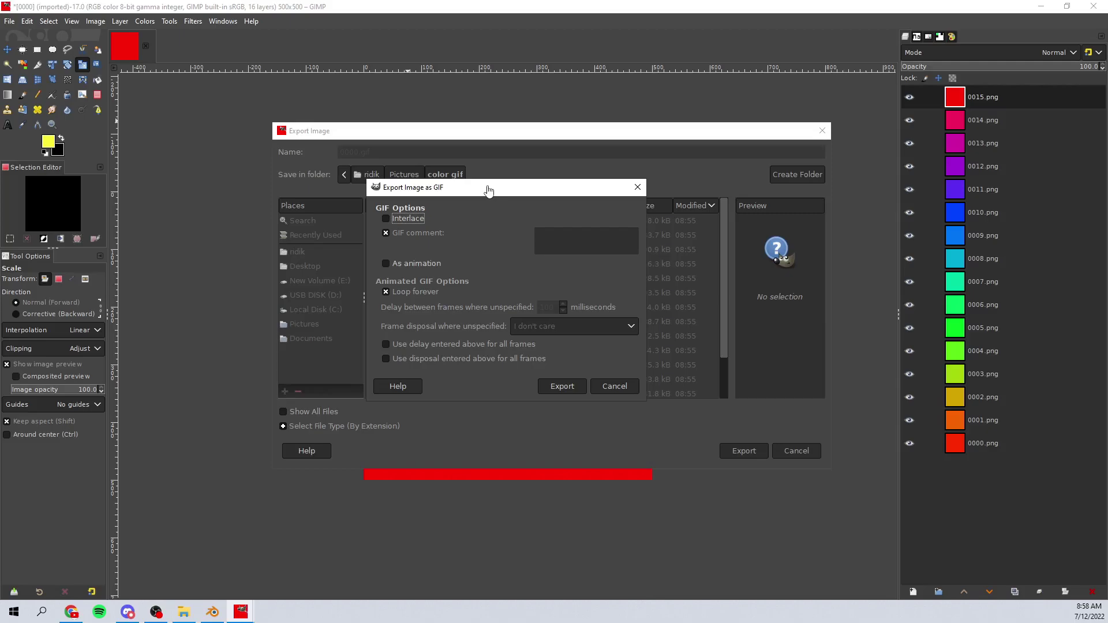
pyautogui.click(426, 263)
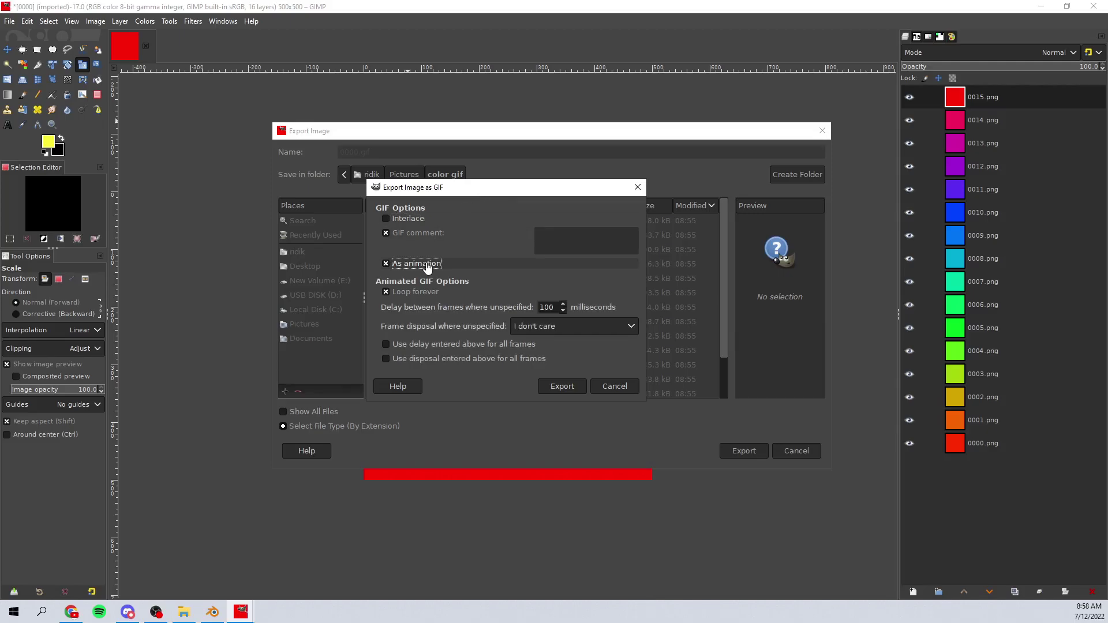
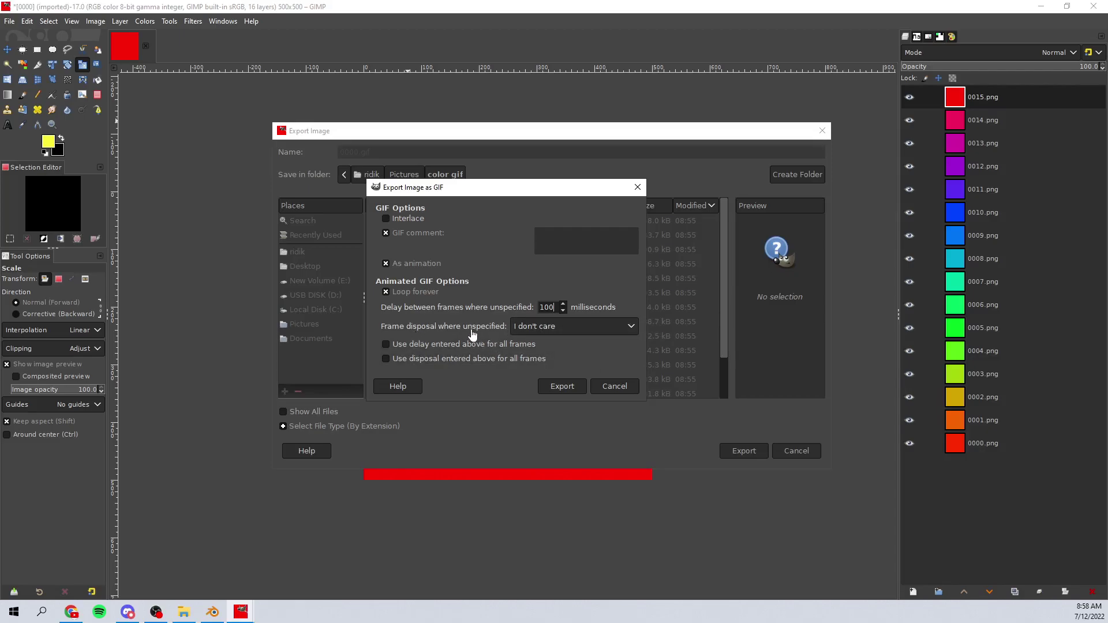
pyautogui.click(515, 327)
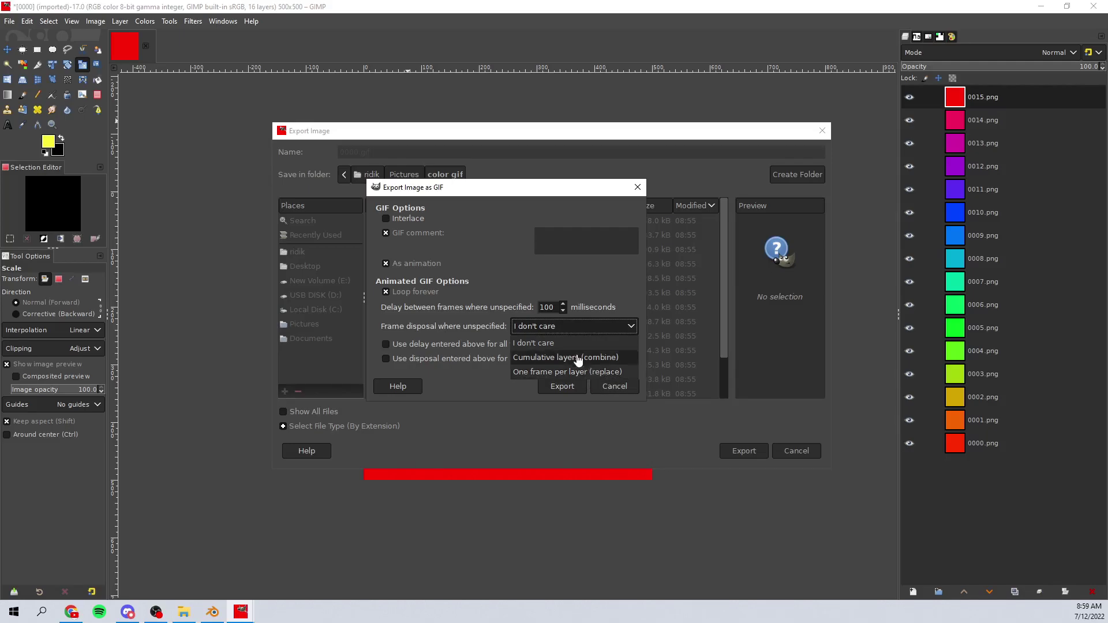
pyautogui.click(554, 343)
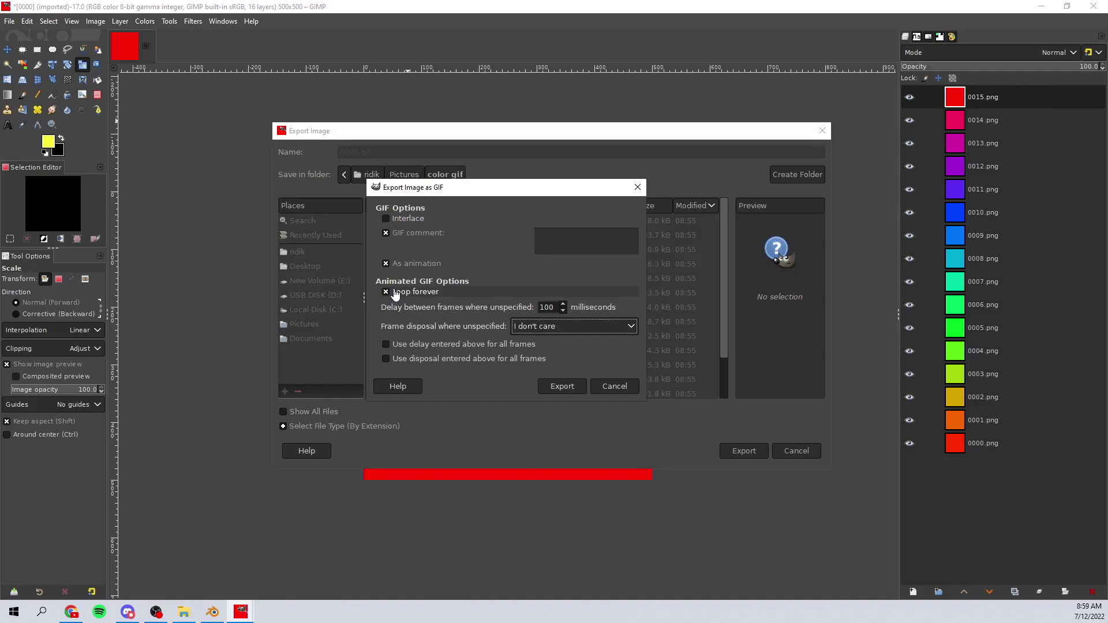
pyautogui.click(562, 387)
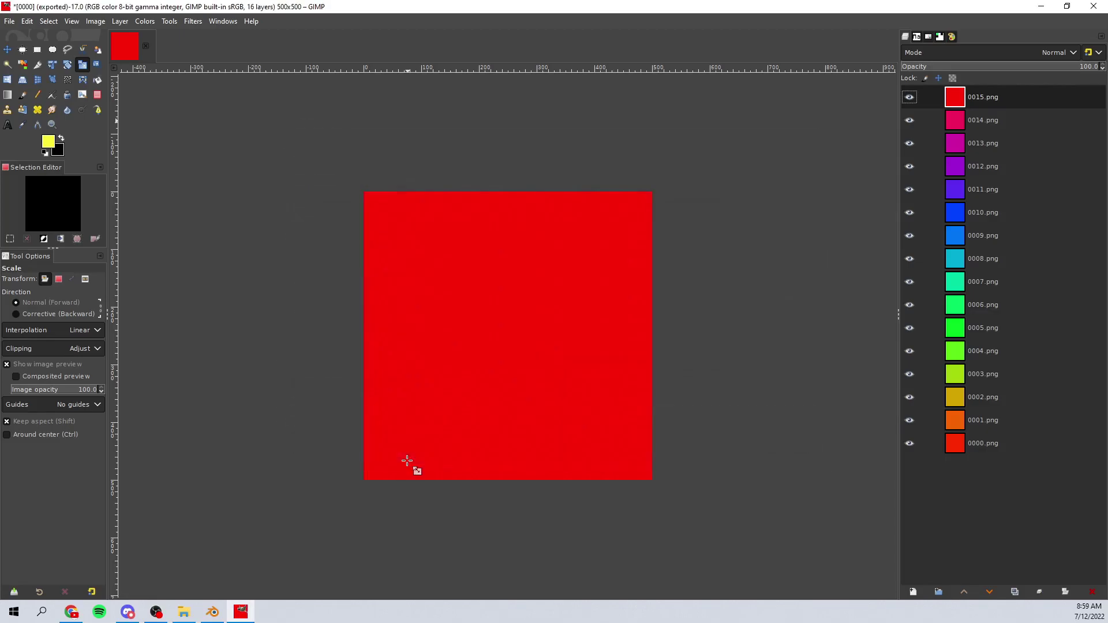
# Open the exported 0000.gif in the image viewer and resize its window to watch the animation at 100%.
pyautogui.click(185, 612)
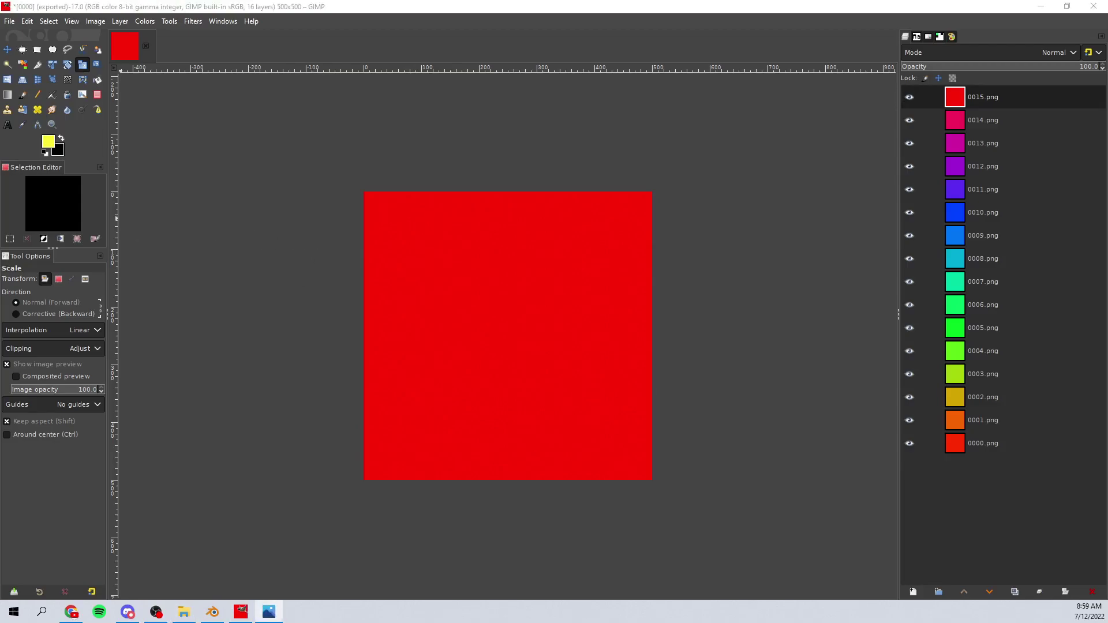
pyautogui.moveTo(87, 178); pyautogui.dragTo(449, 206)
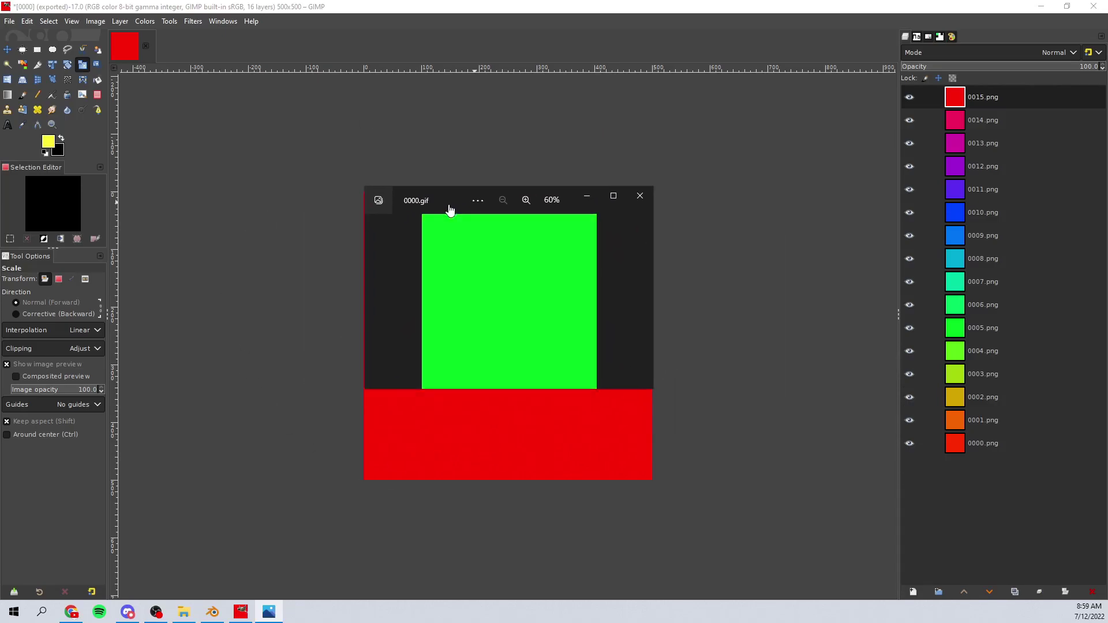
pyautogui.moveTo(650, 388); pyautogui.dragTo(553, 504)
pyautogui.moveTo(462, 199); pyautogui.dragTo(450, 190)
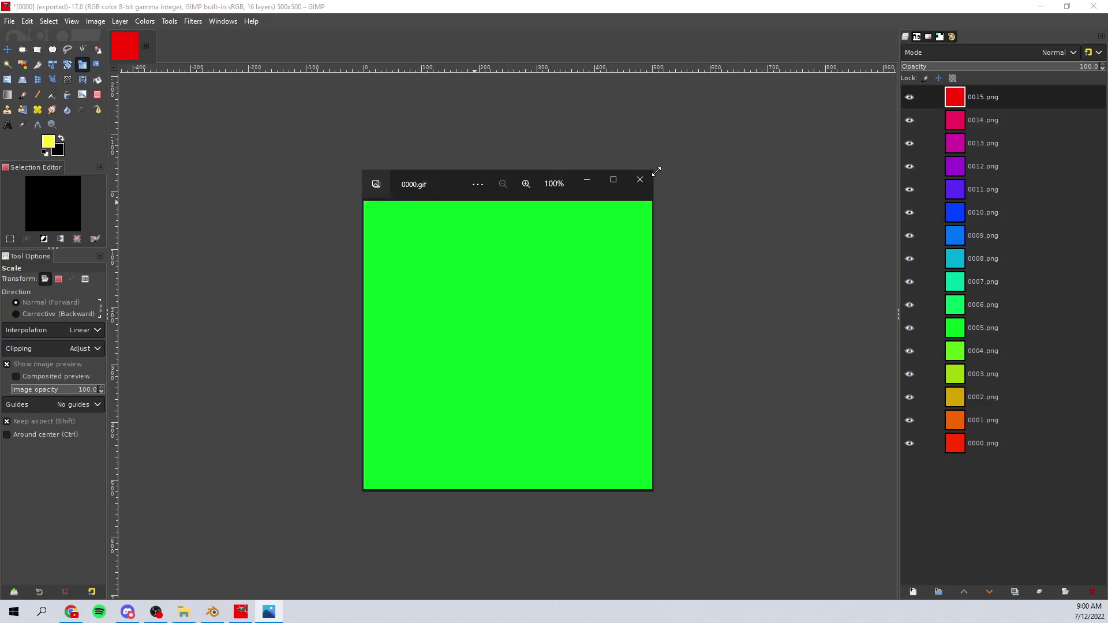
pyautogui.moveTo(657, 168); pyautogui.dragTo(657, 167)
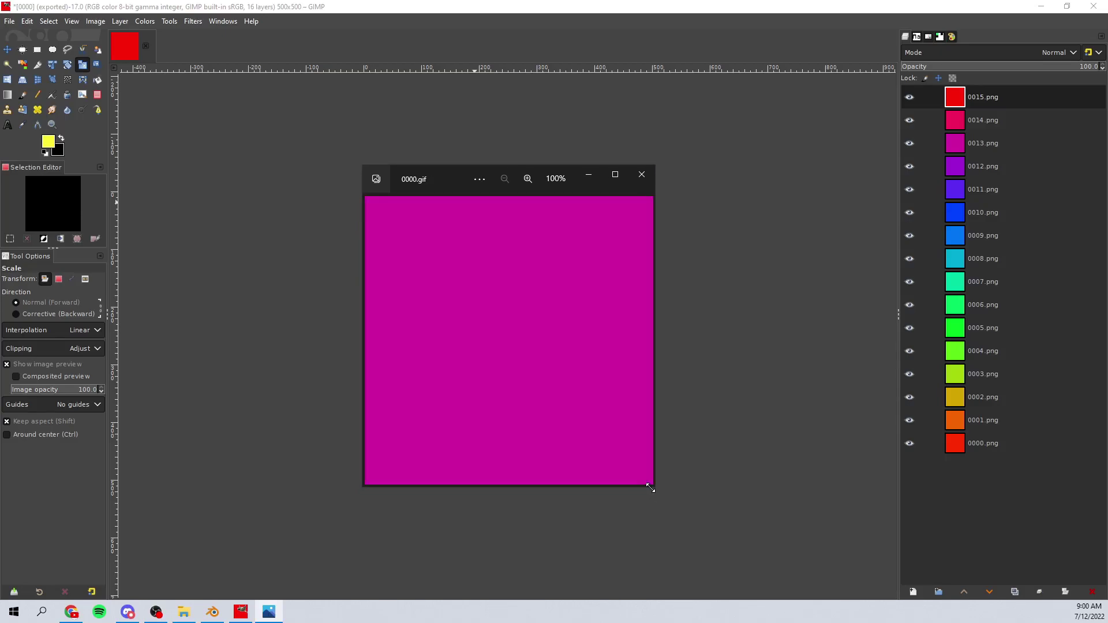